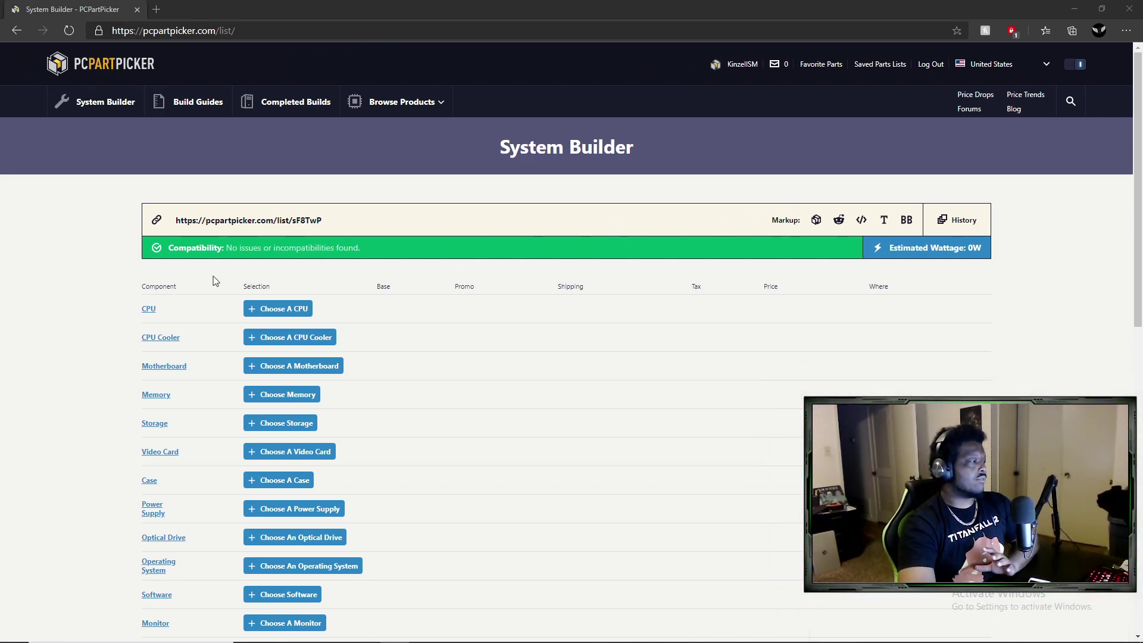
Look over the empty System Builder's component categories, from CPU down to peripherals and custom parts
scroll(738, 225, down, 2)
scroll(281, 324, down, 5)
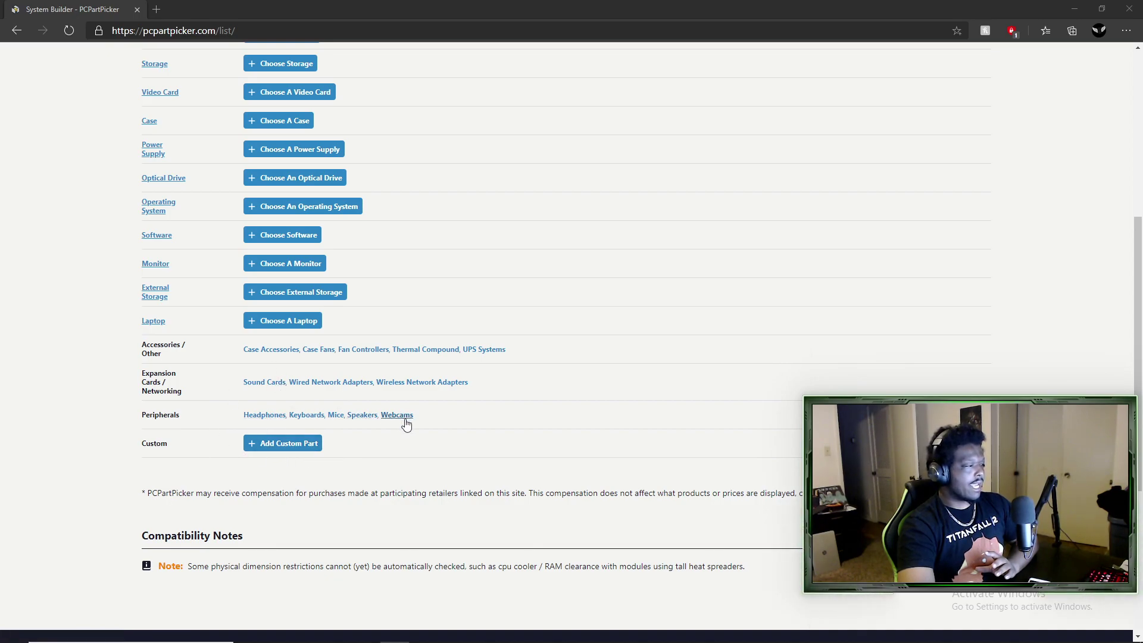
scroll(406, 424, up, 6)
scroll(500, 433, down, 2)
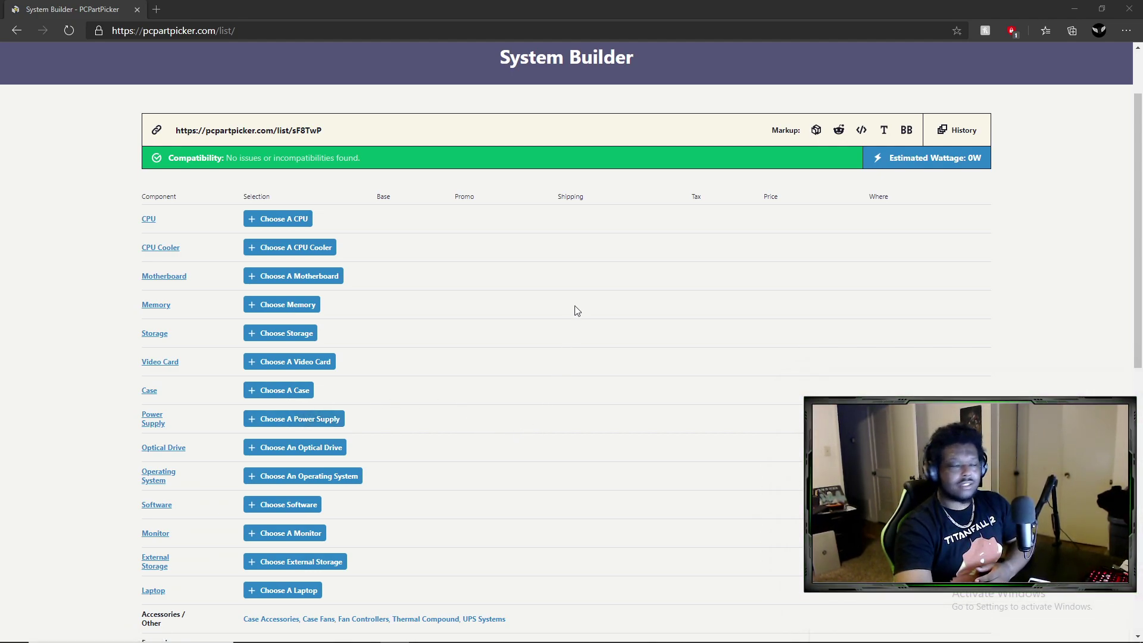
scroll(543, 361, up, 2)
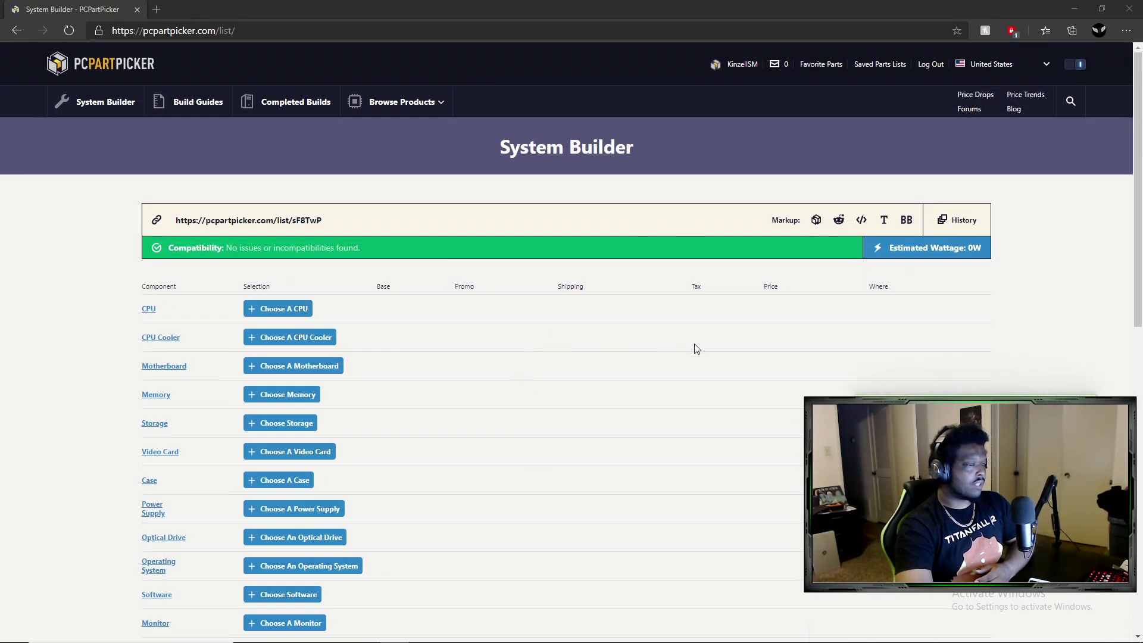
scroll(549, 356, down, 2)
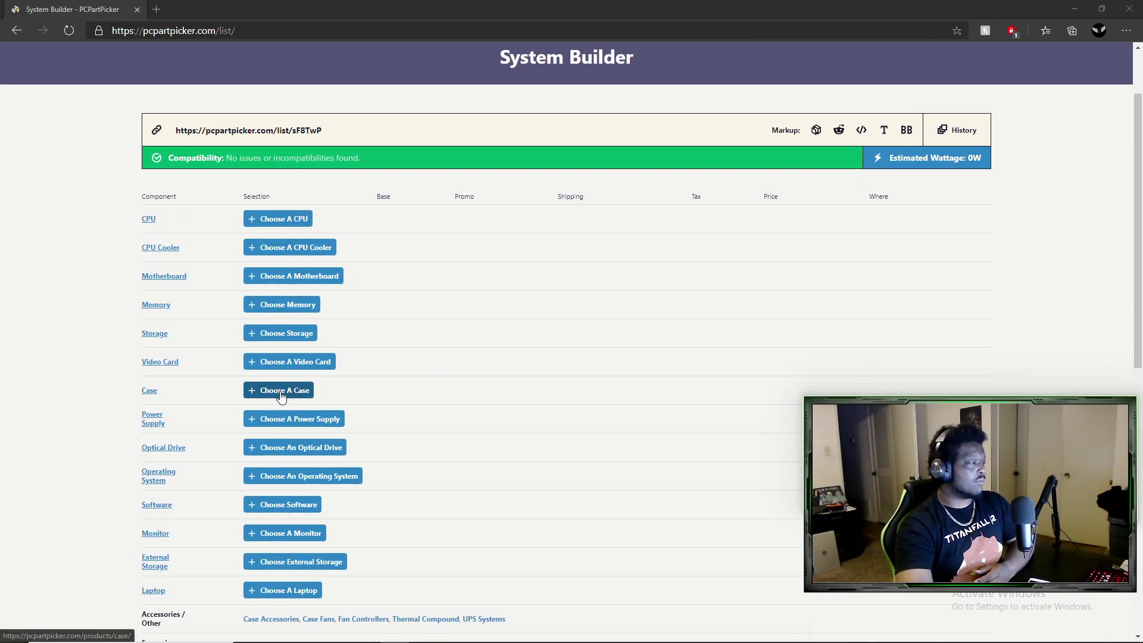
scroll(634, 376, up, 2)
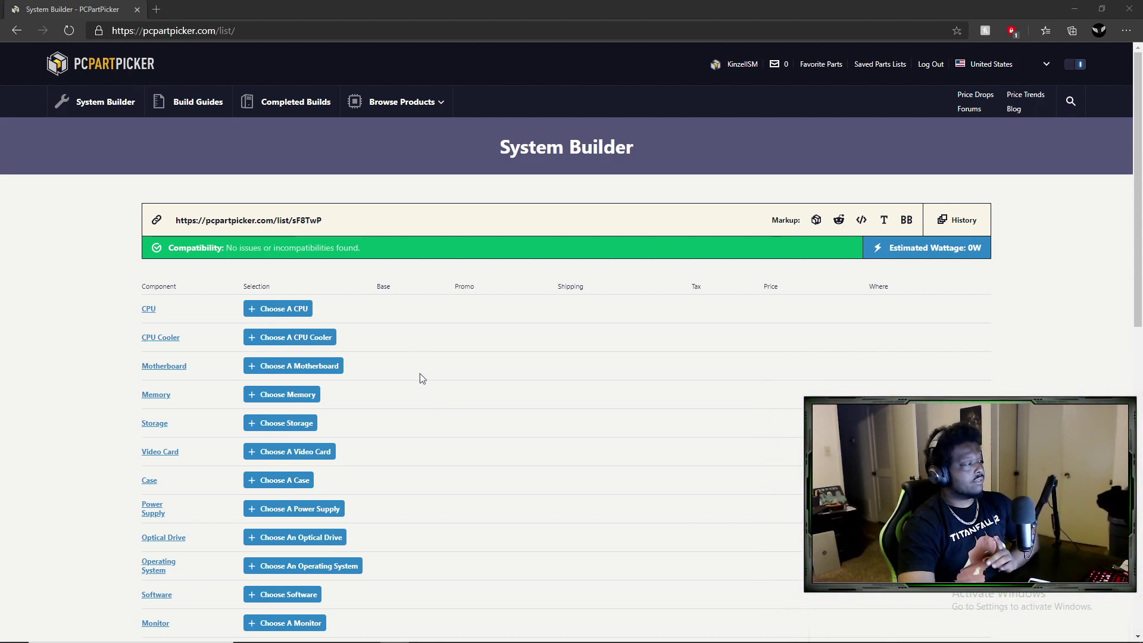
Add the AMD Ryzen 5 3600 CPU and the MSI B450 TOMAHAWK MAX motherboard to the part list
click(291, 309)
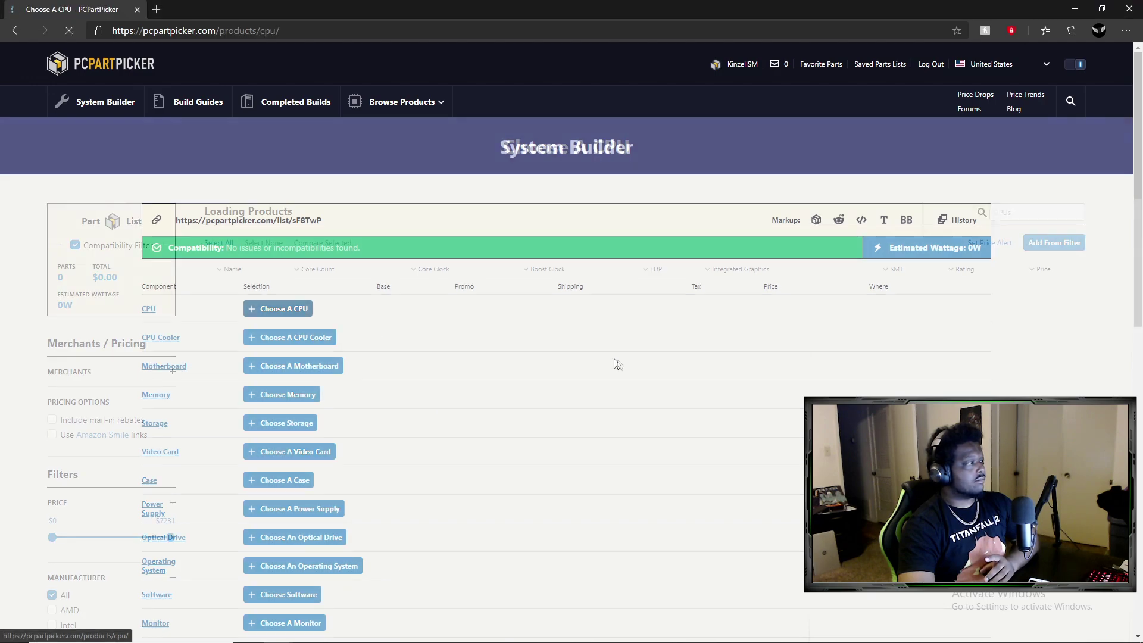
click(1072, 294)
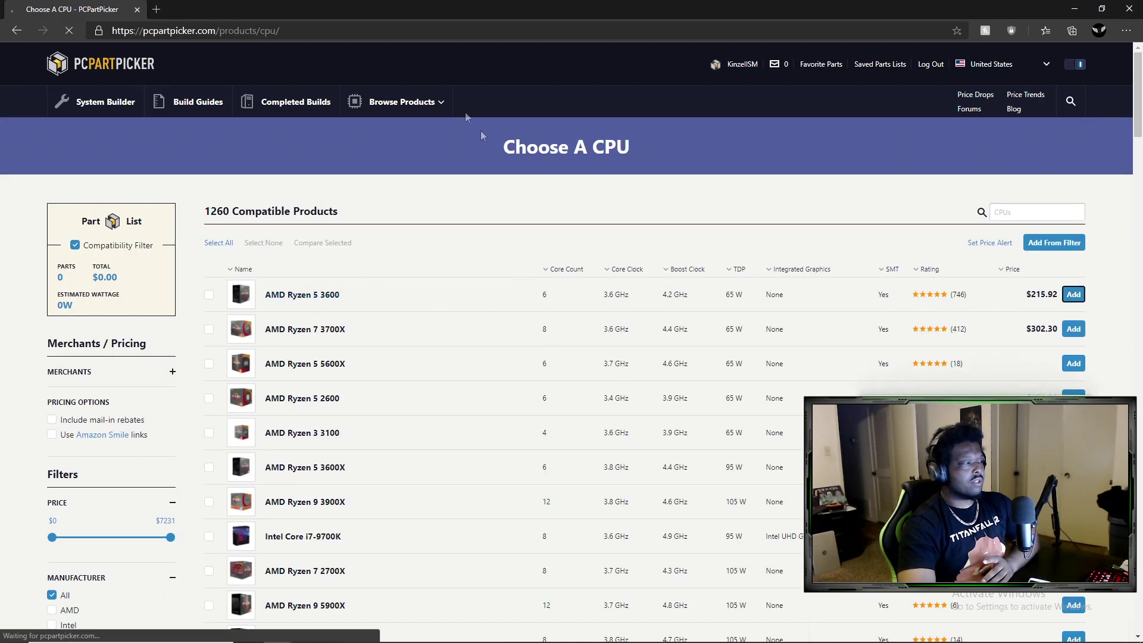
click(285, 399)
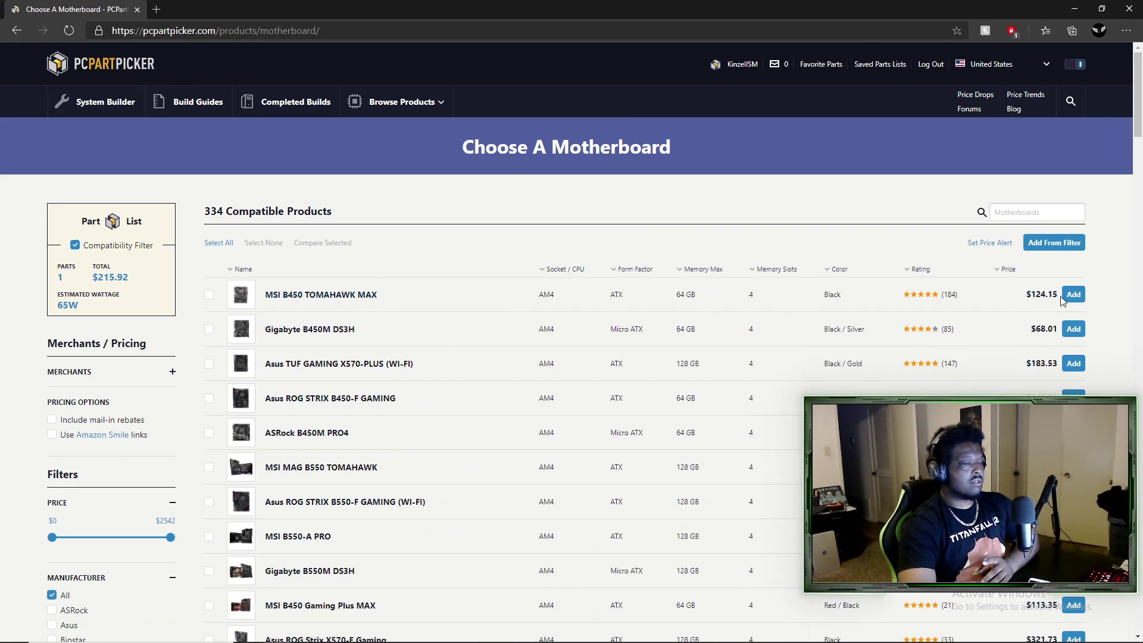
click(1072, 295)
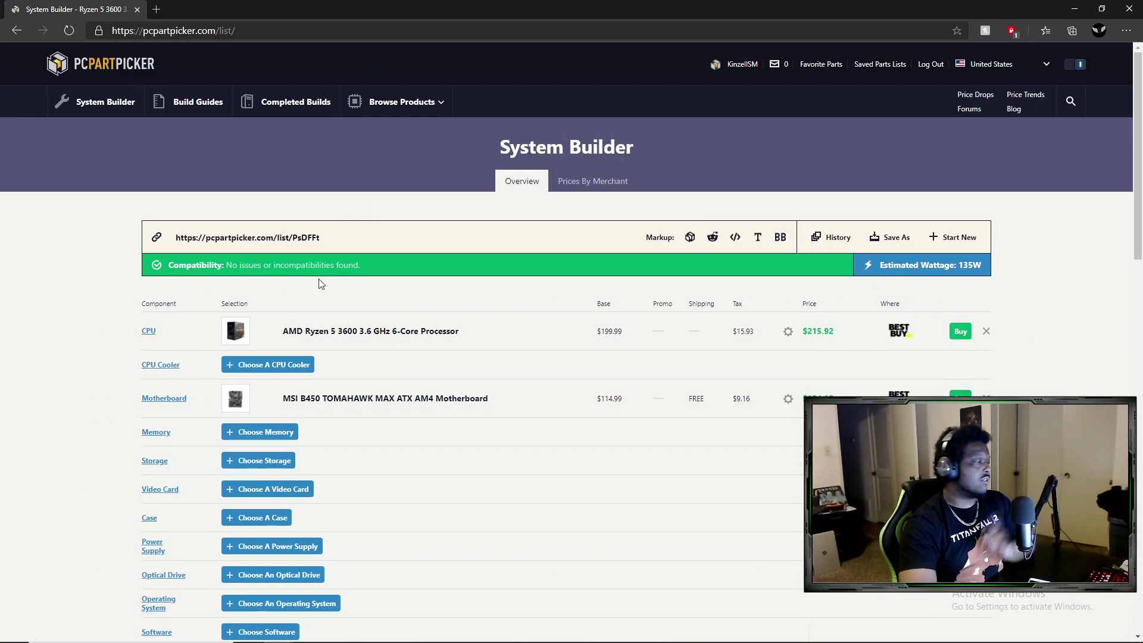
Add the Corsair Vengeance LPX 16 GB (2 x 8 GB) DDR4-3200 memory kit to the part list
scroll(420, 366, down, 2)
click(263, 347)
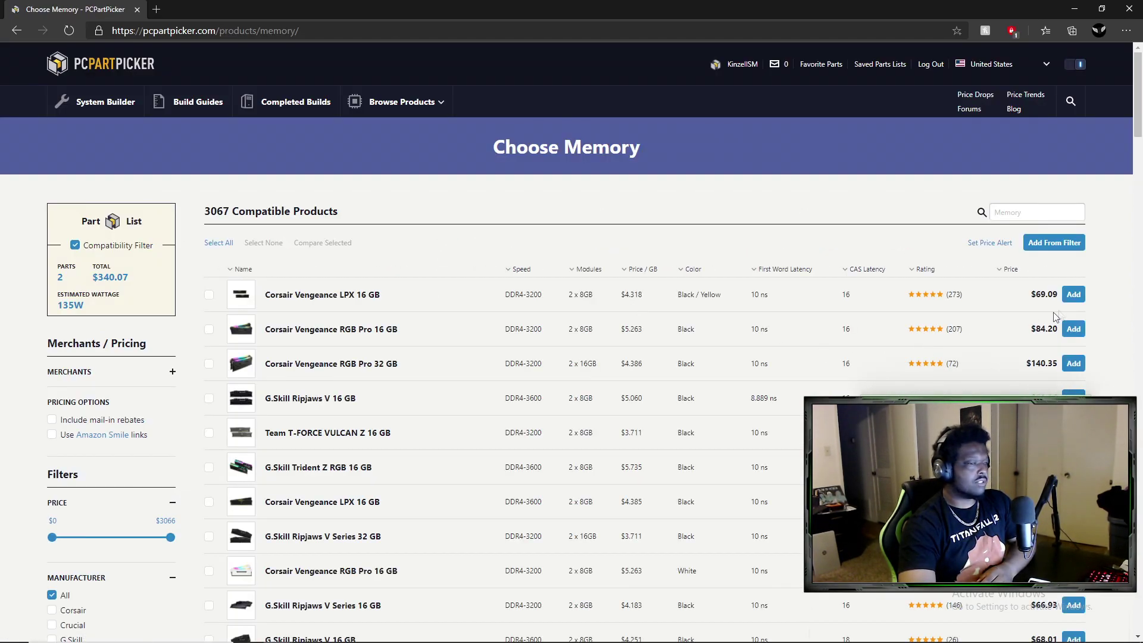
click(1073, 294)
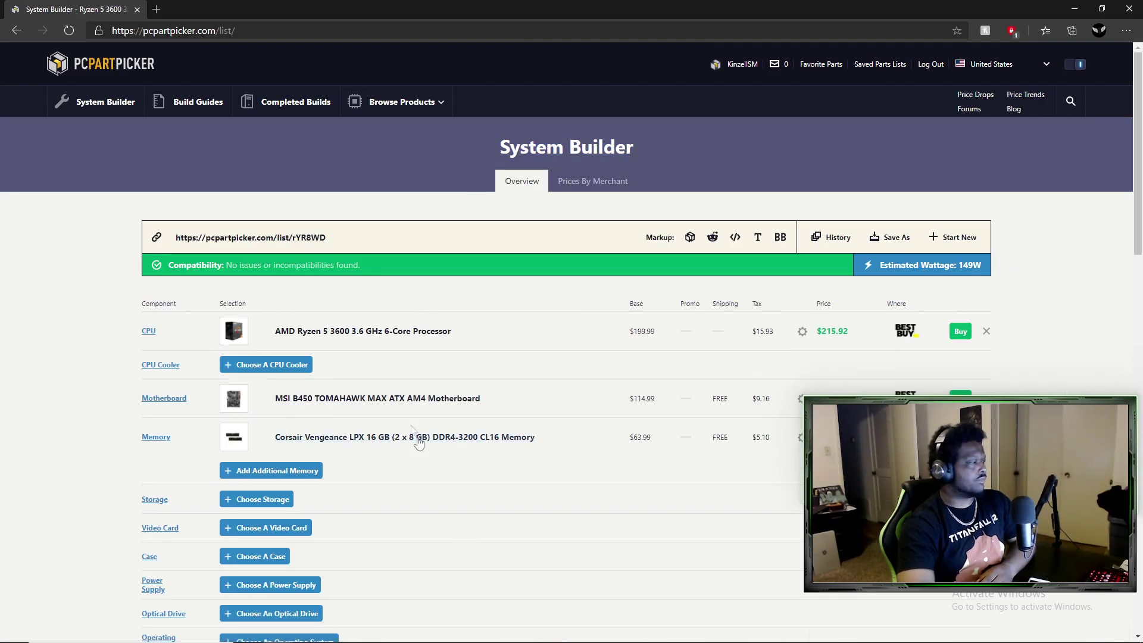
Close the System Builder page and reopen it in a new browser tab to check the part list
click(156, 9)
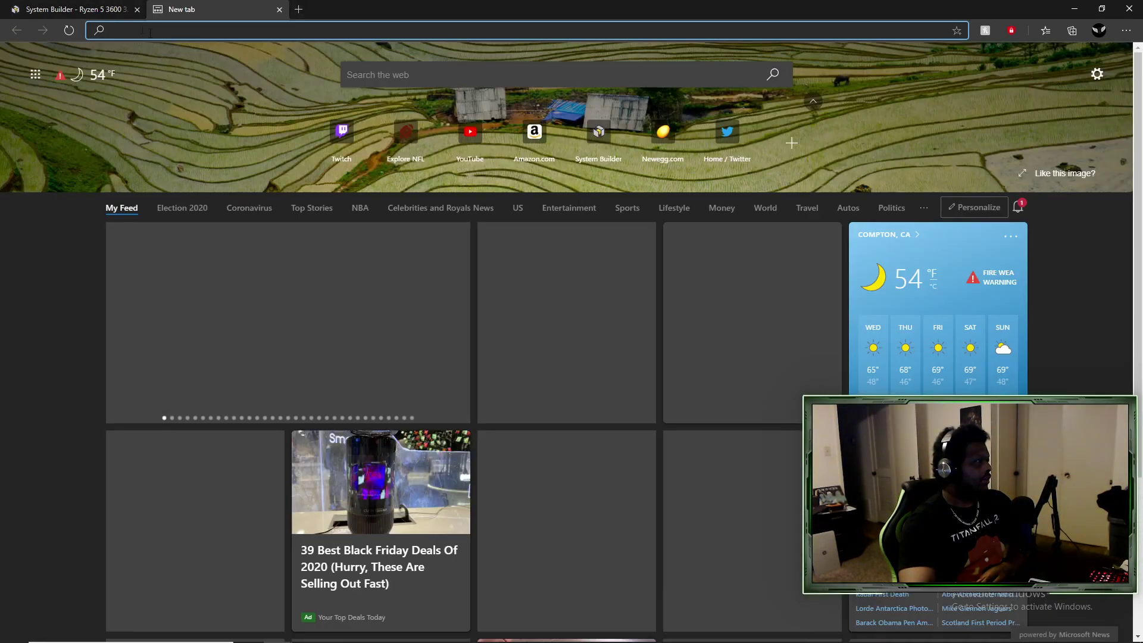
click(137, 9)
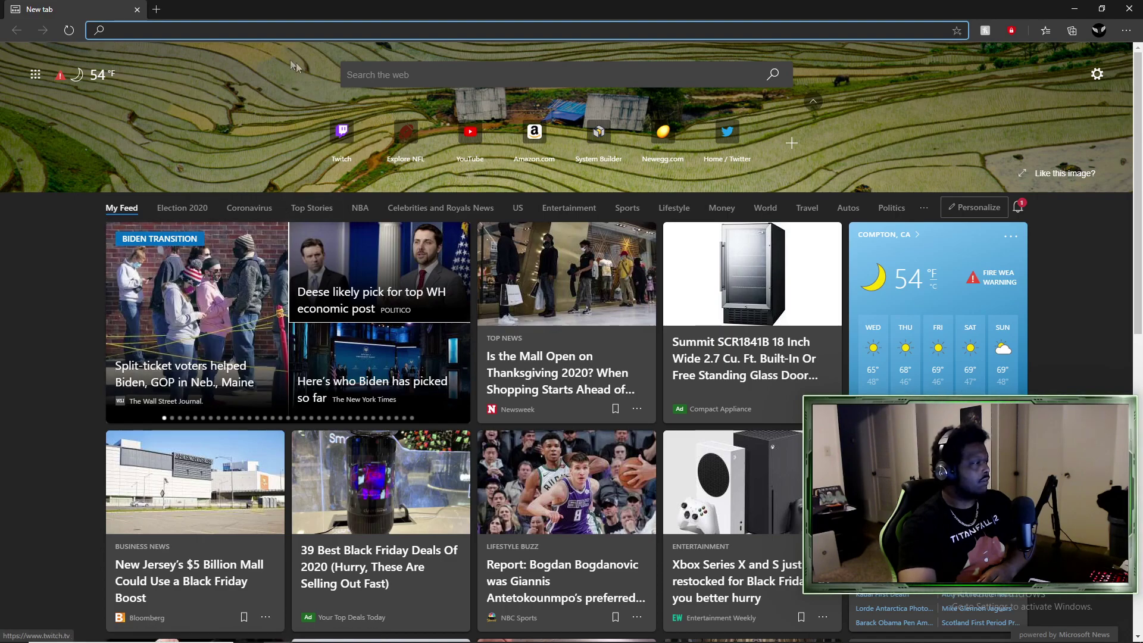
click(601, 132)
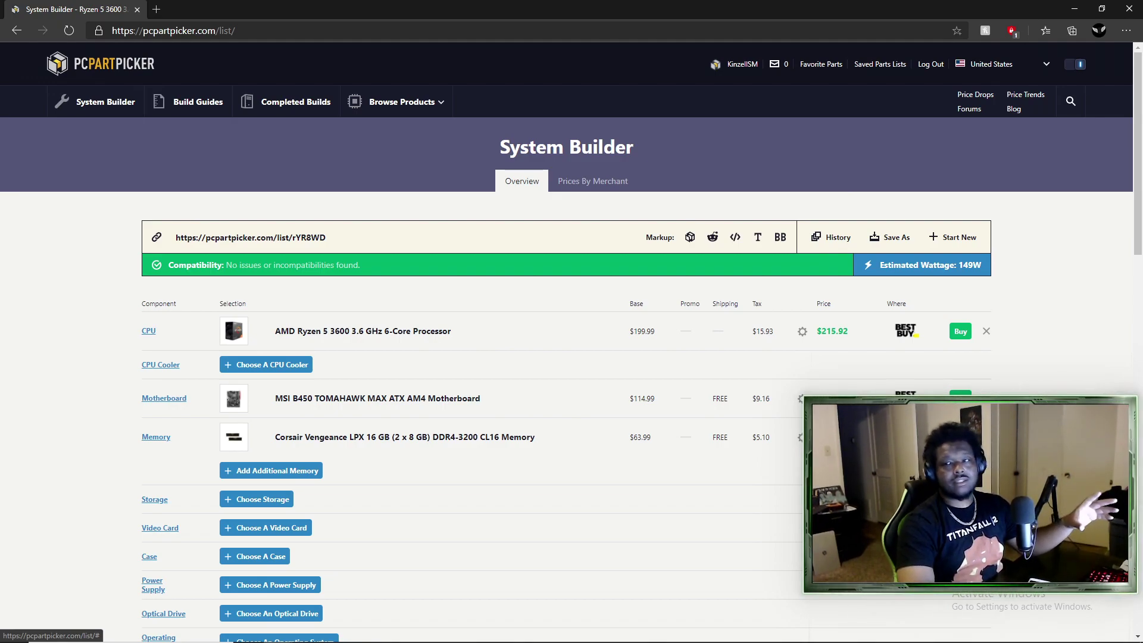
Remove the memory, motherboard and CPU from the part list
click(987, 437)
click(987, 399)
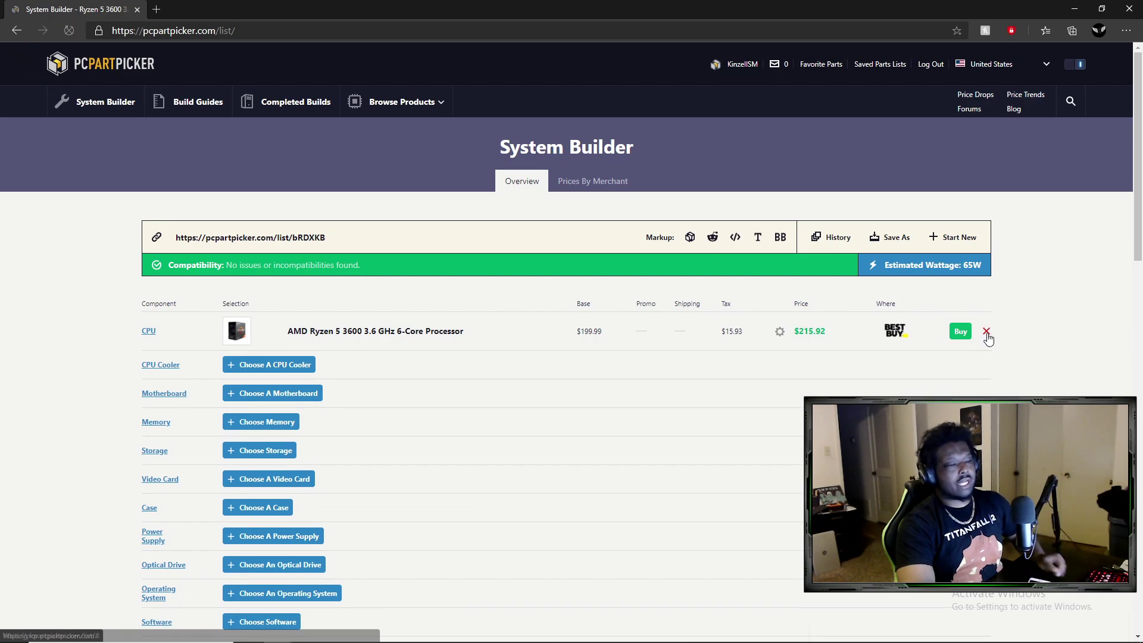
click(986, 331)
scroll(684, 473, down, 6)
scroll(685, 474, up, 4)
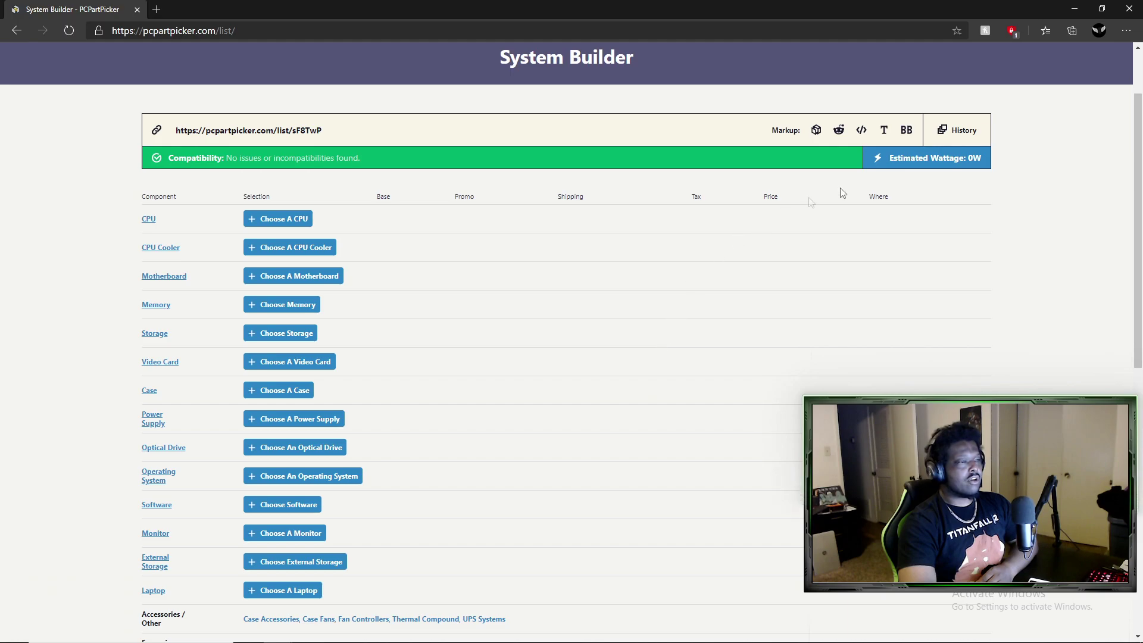
Restore the three-part list from the history for editing, and clear its CPU, motherboard and memory
click(971, 137)
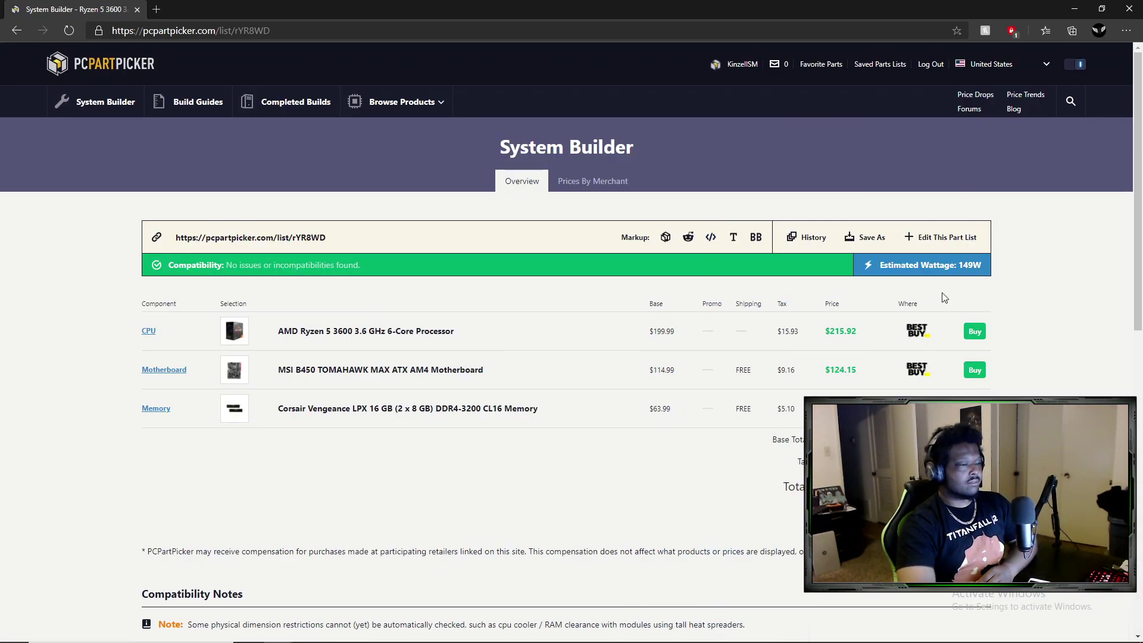
click(943, 246)
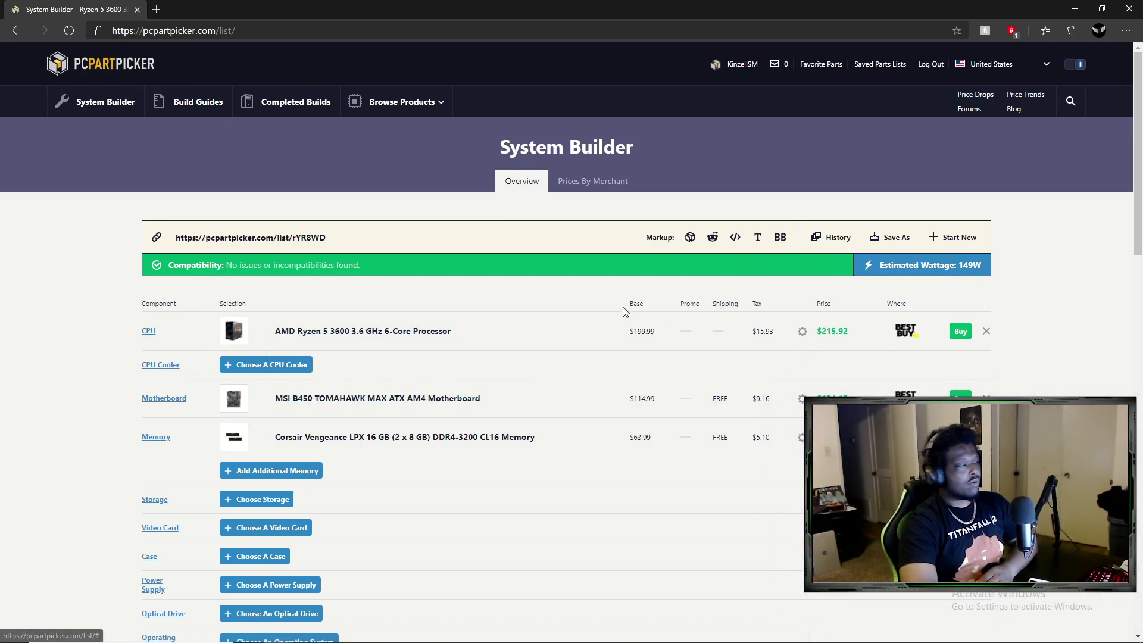
click(987, 333)
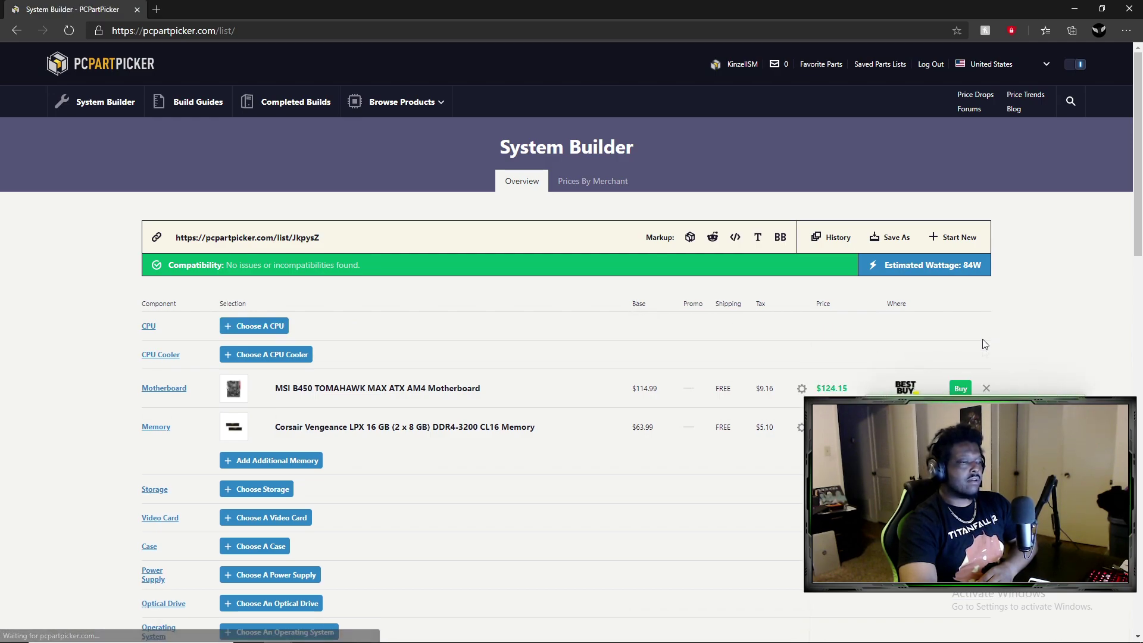
click(987, 383)
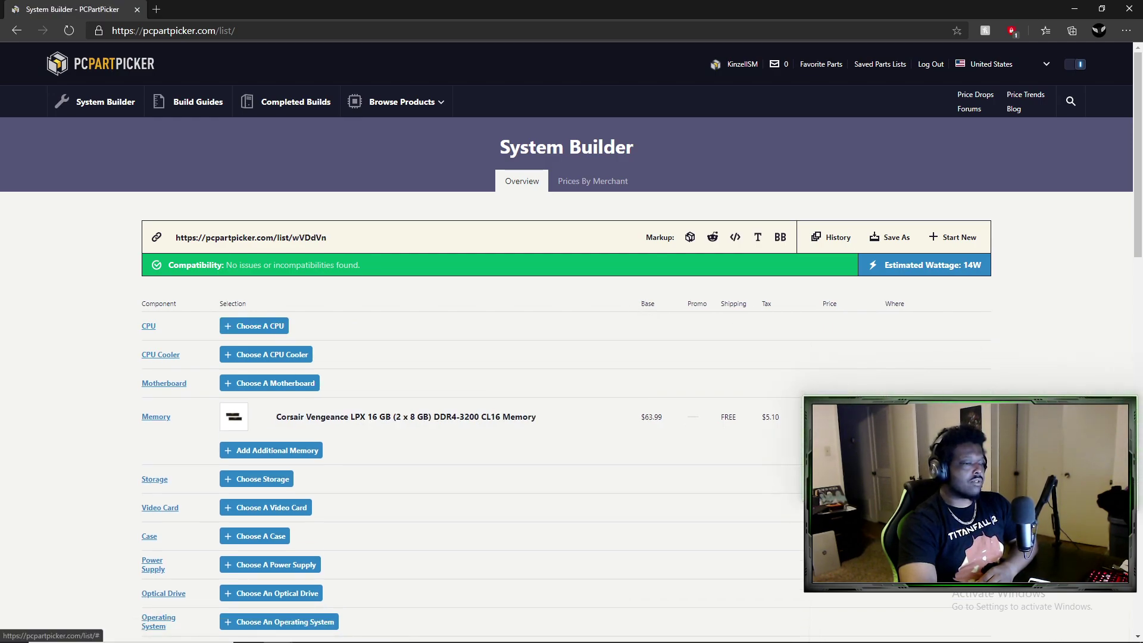
Open the account's Merchants & Pricing preferences and review the pricing options, included merchants and tax rates
click(742, 64)
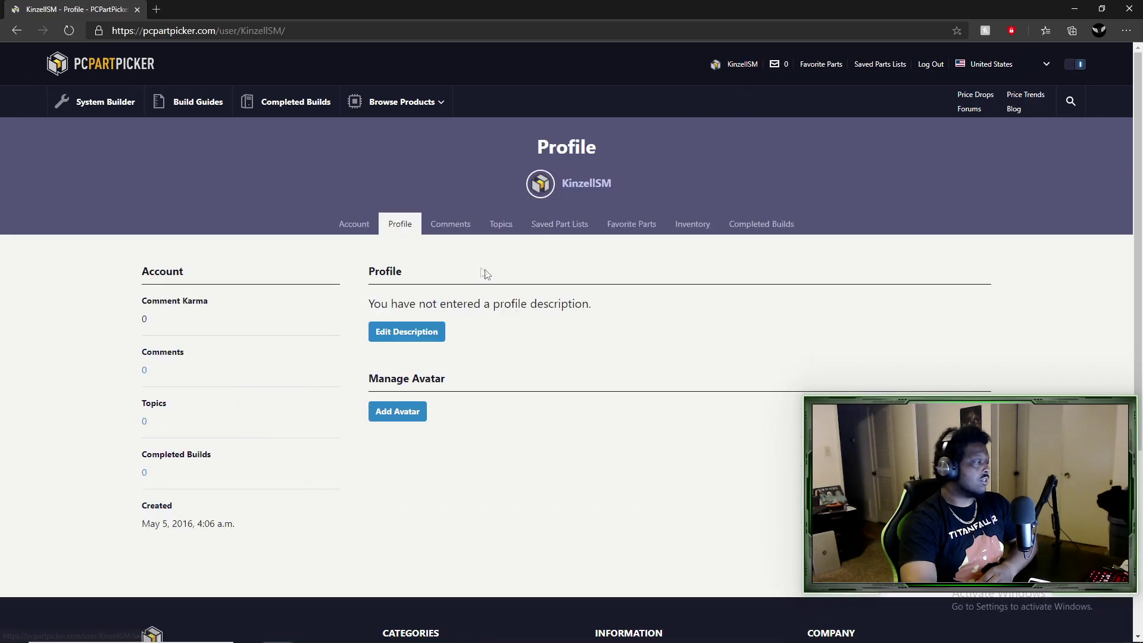
click(354, 224)
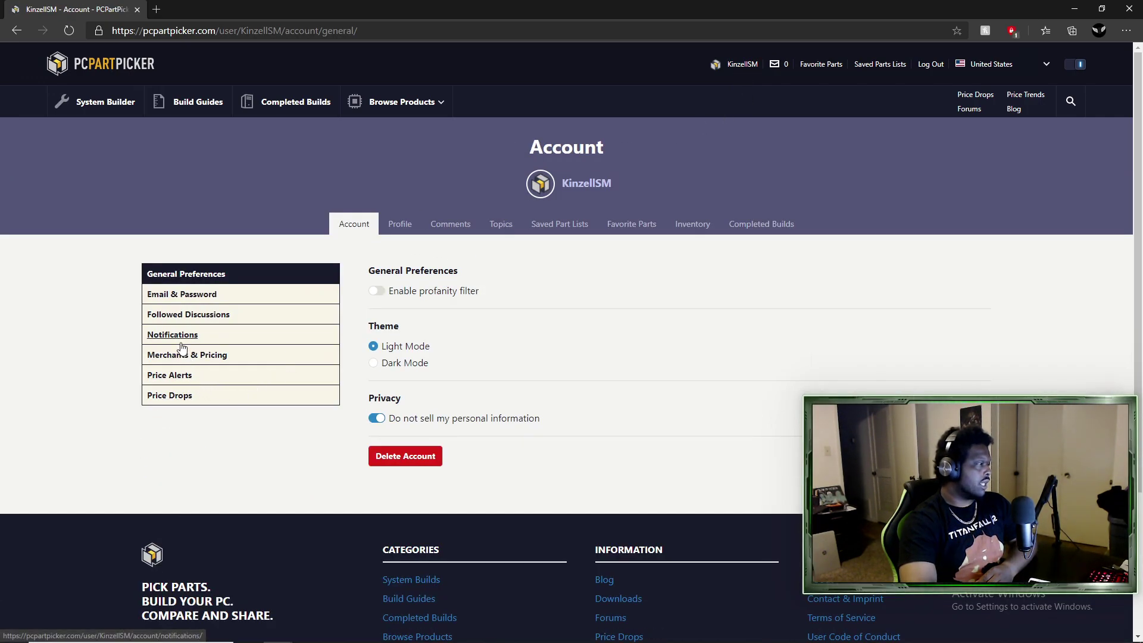
click(398, 224)
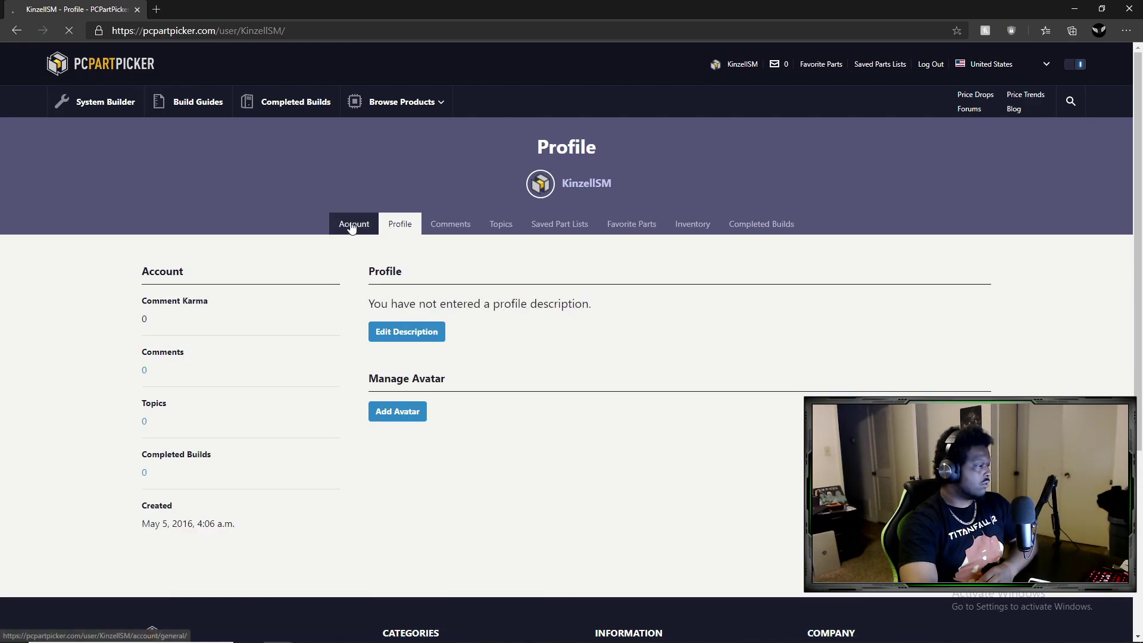
click(353, 225)
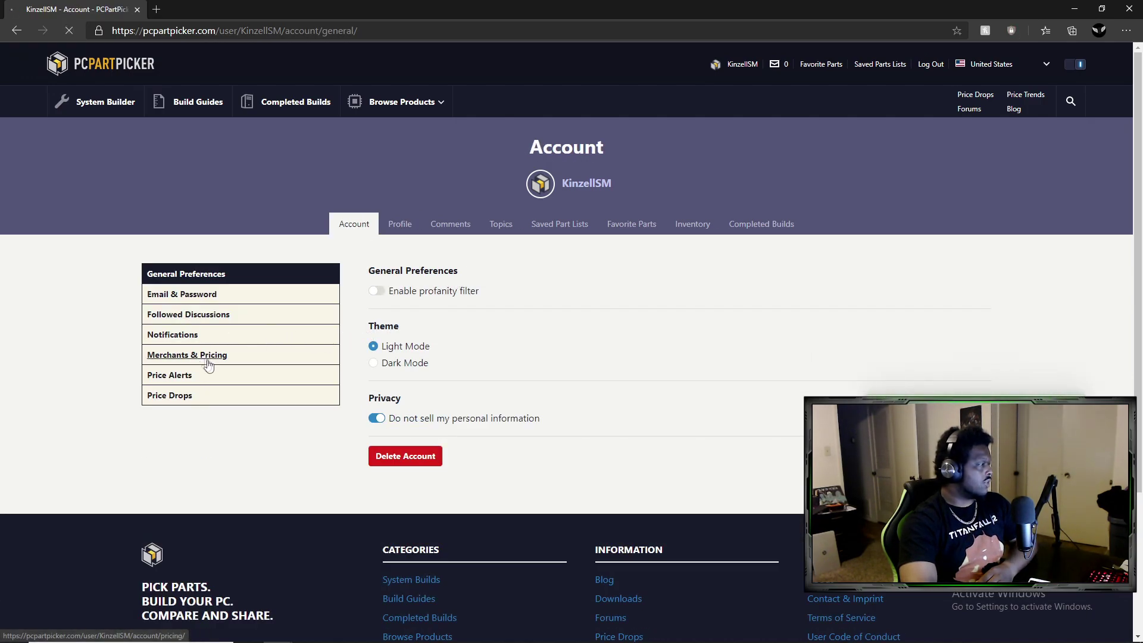
click(208, 356)
scroll(552, 322, down, 2)
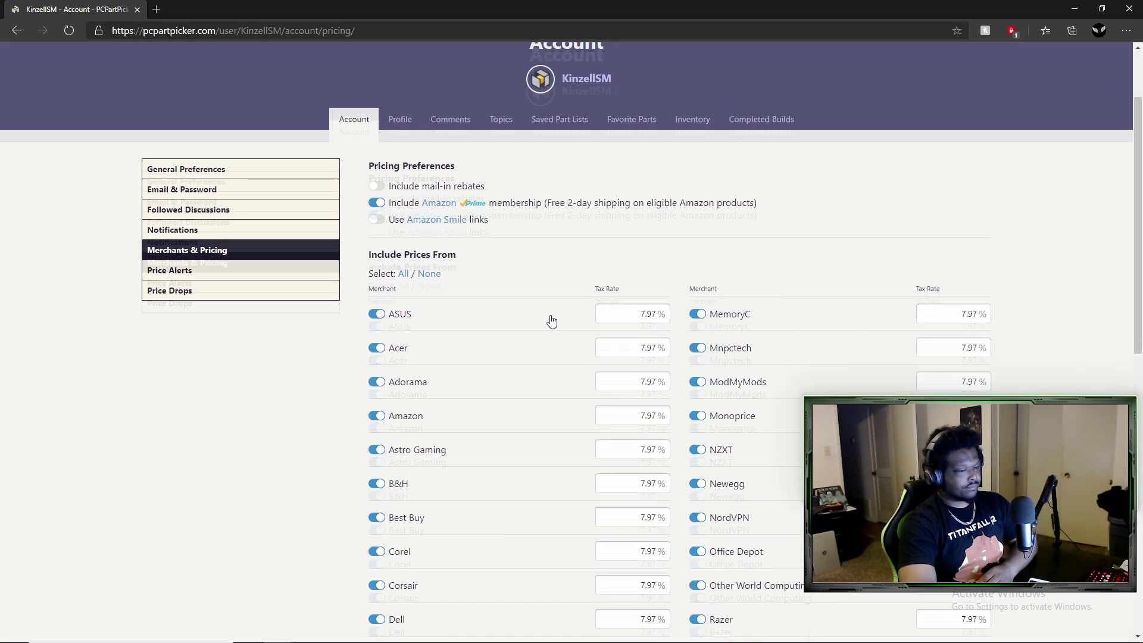
scroll(552, 322, down, 1)
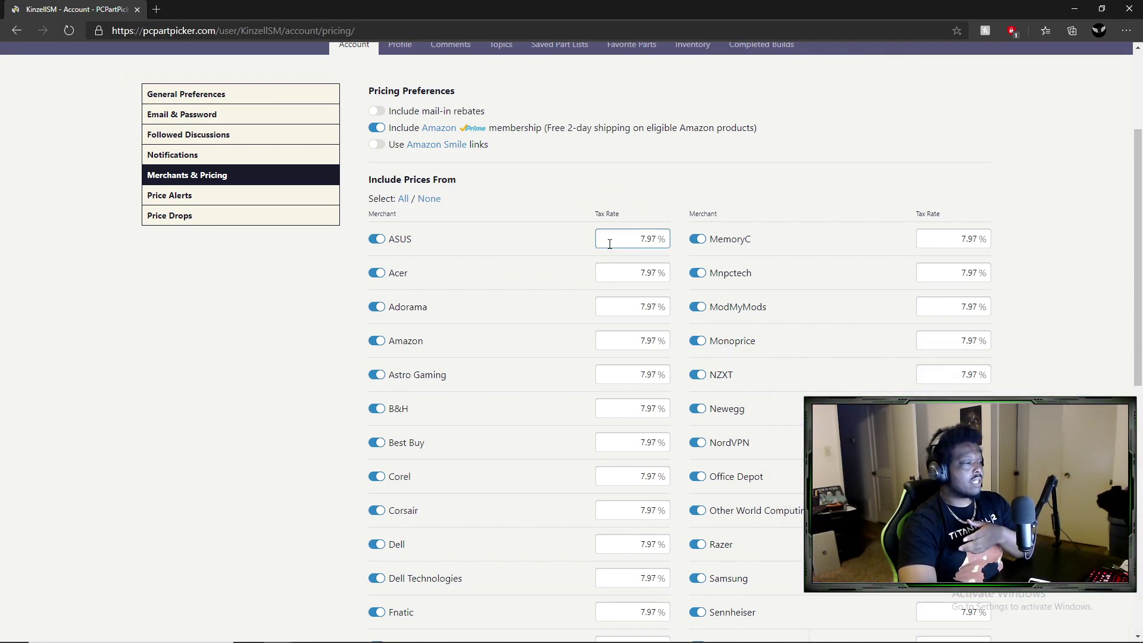
scroll(610, 244, down, 8)
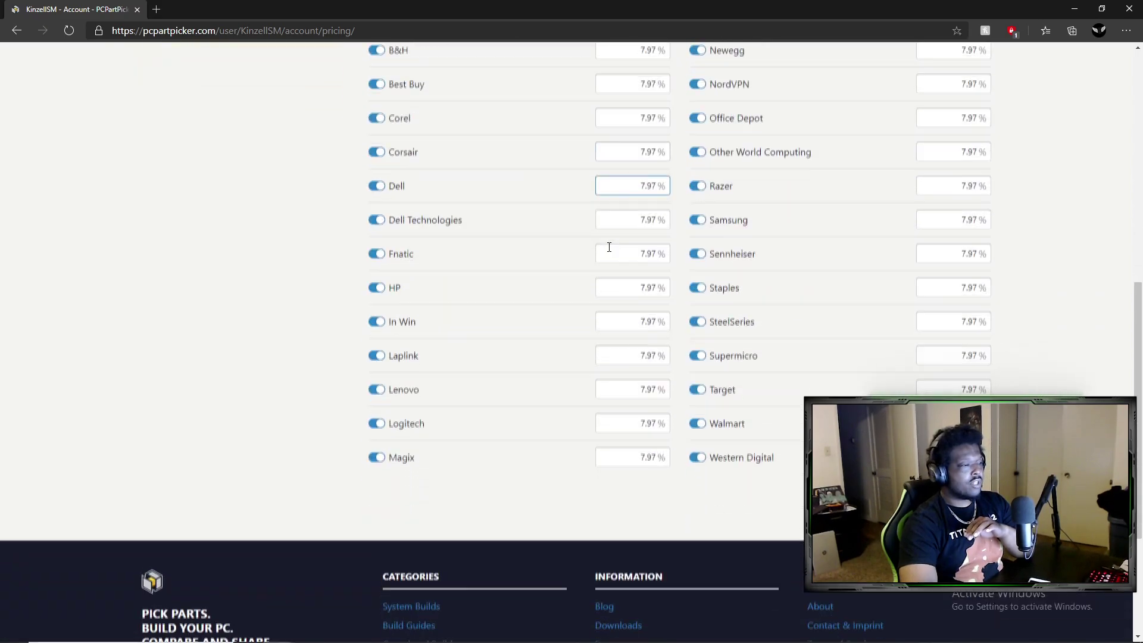
scroll(856, 338, up, 10)
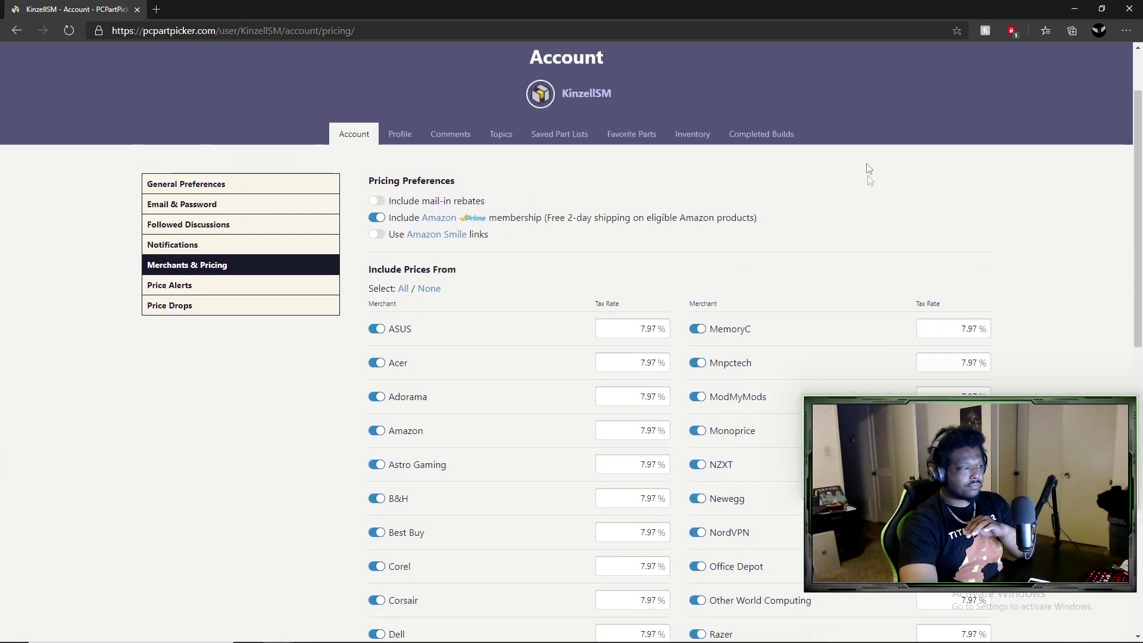
scroll(273, 176, up, 3)
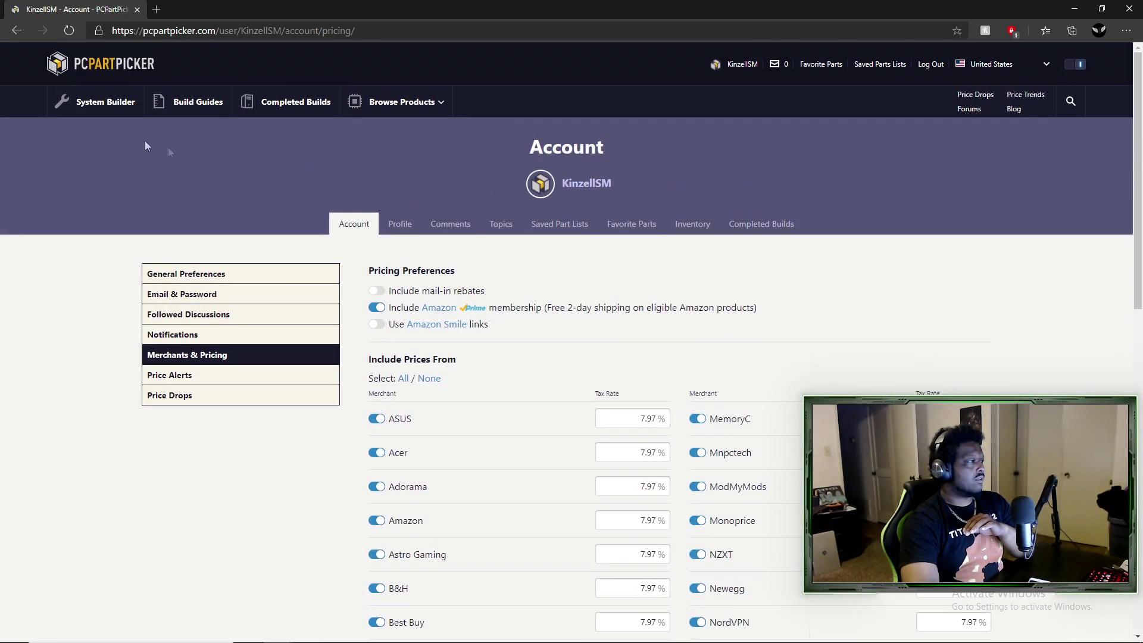
Return to the System Builder and add the AMD Ryzen 5 3600 as the CPU
click(102, 102)
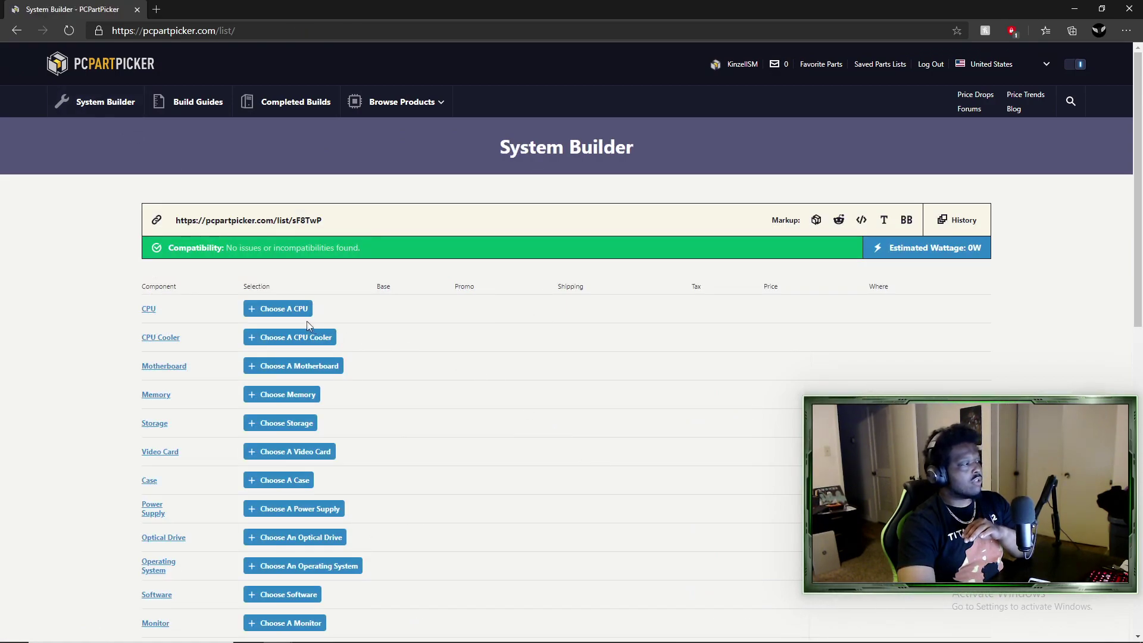
click(265, 309)
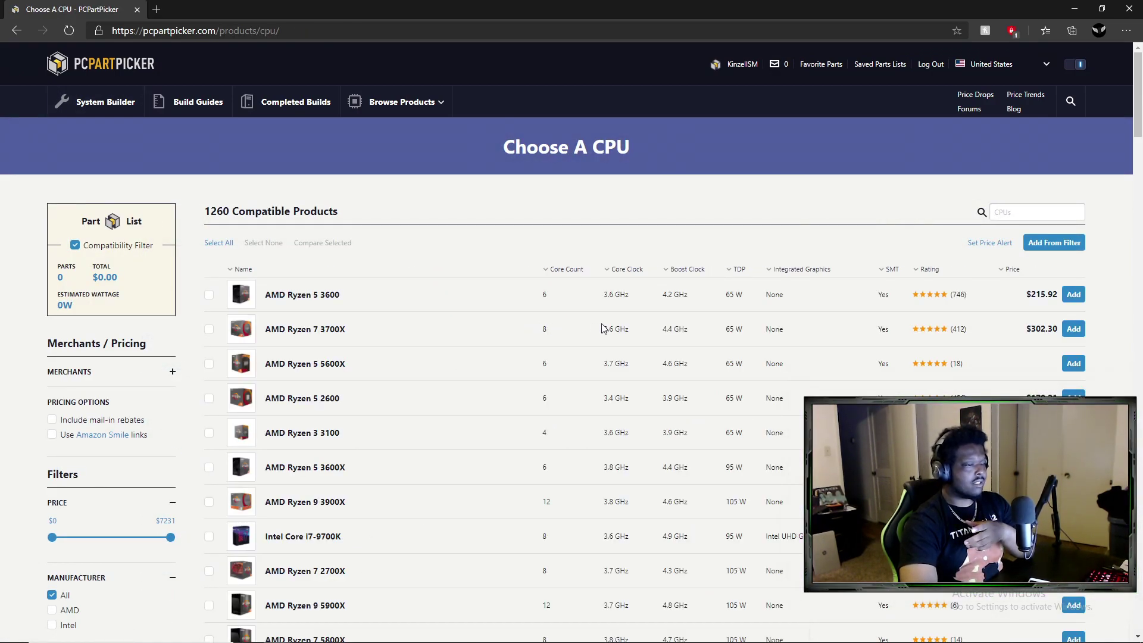
click(1073, 295)
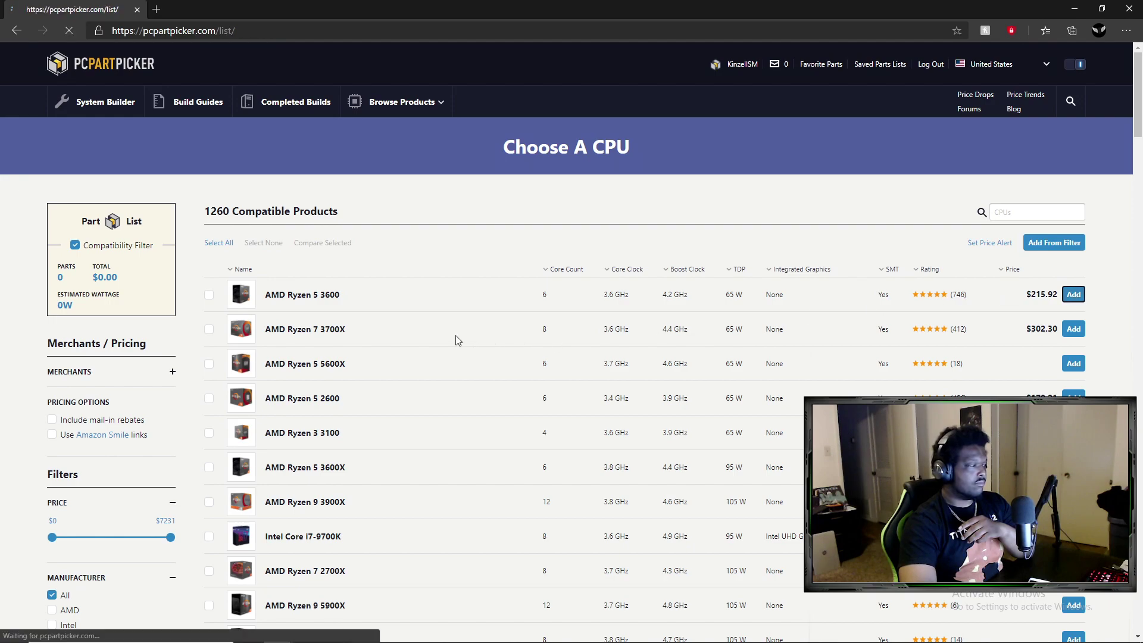
Examine the CPU's tax and price, the list totals, the compatibility notes and the part list price history
scroll(499, 308, down, 1)
scroll(499, 311, down, 2)
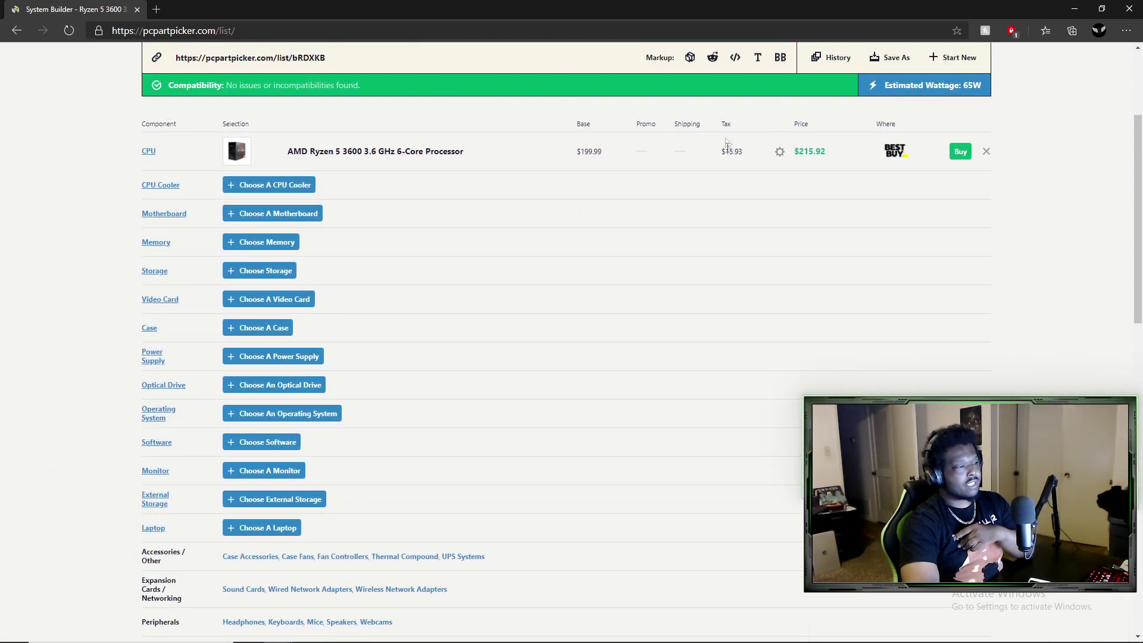
scroll(822, 143, down, 9)
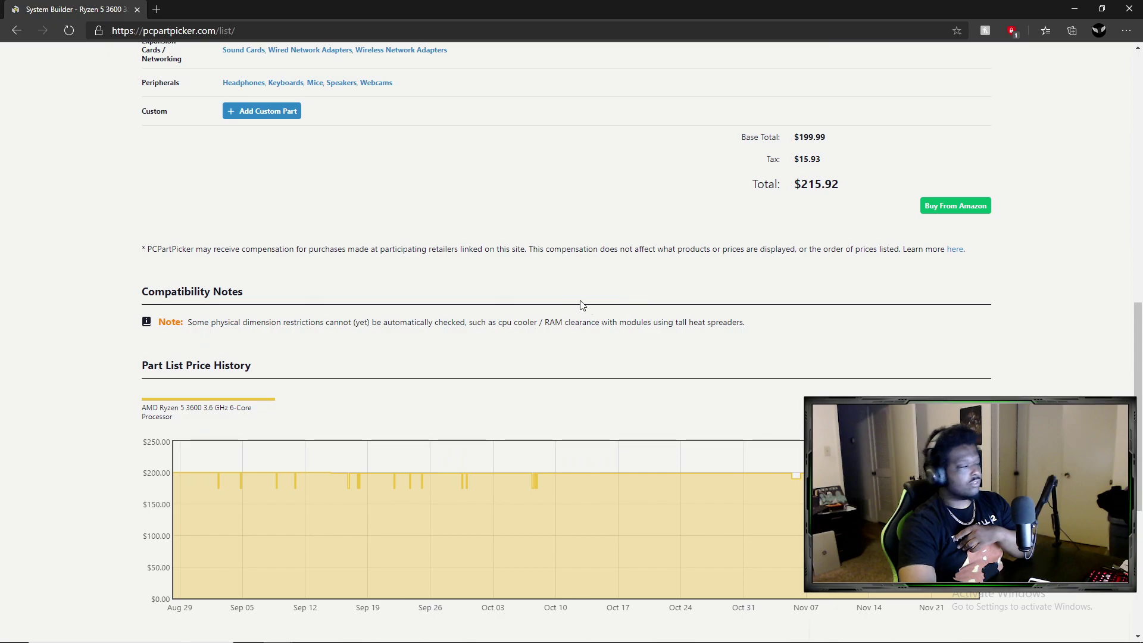
scroll(326, 268, down, 3)
scroll(326, 269, up, 14)
scroll(327, 269, down, 8)
scroll(325, 270, up, 5)
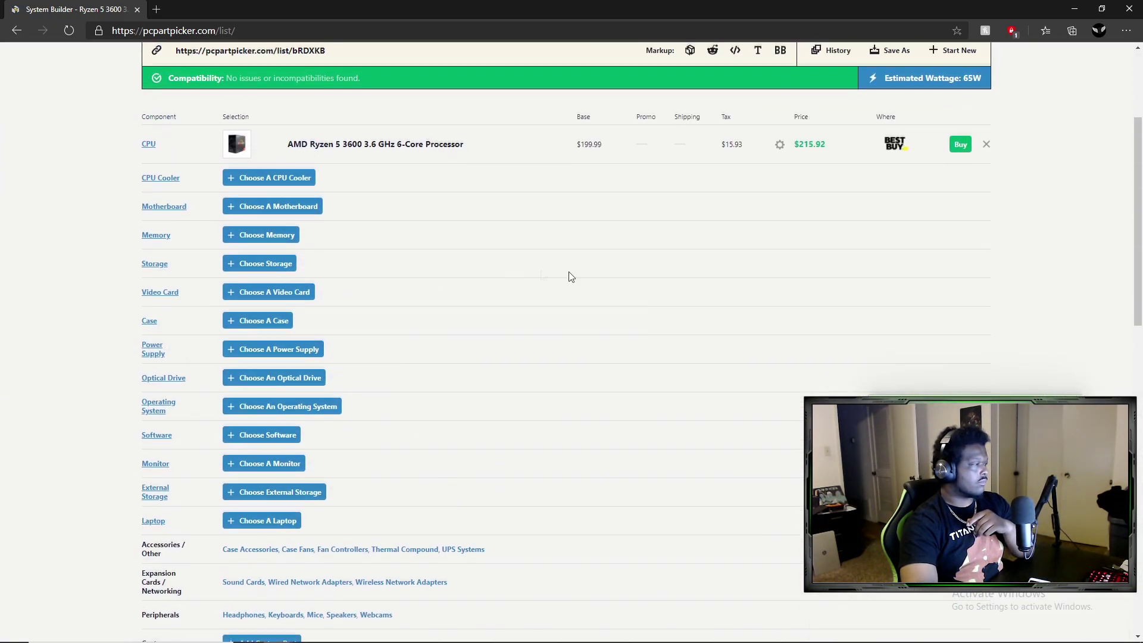
Remove the AMD Ryzen 5 3600 from the part list and open the CPU selection
scroll(570, 276, up, 2)
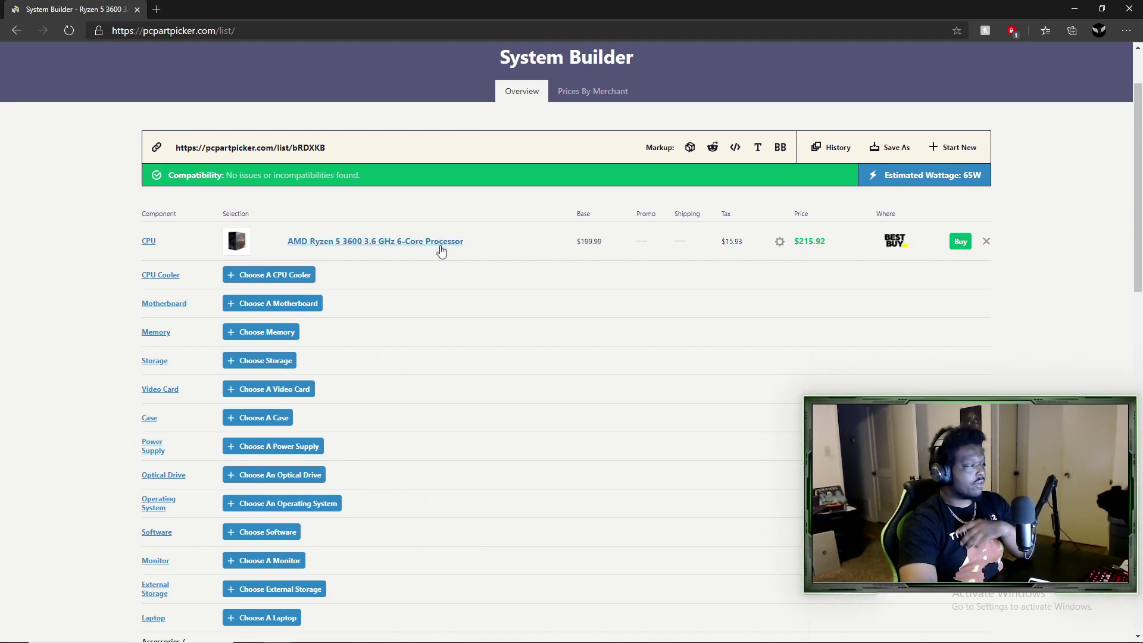
click(986, 241)
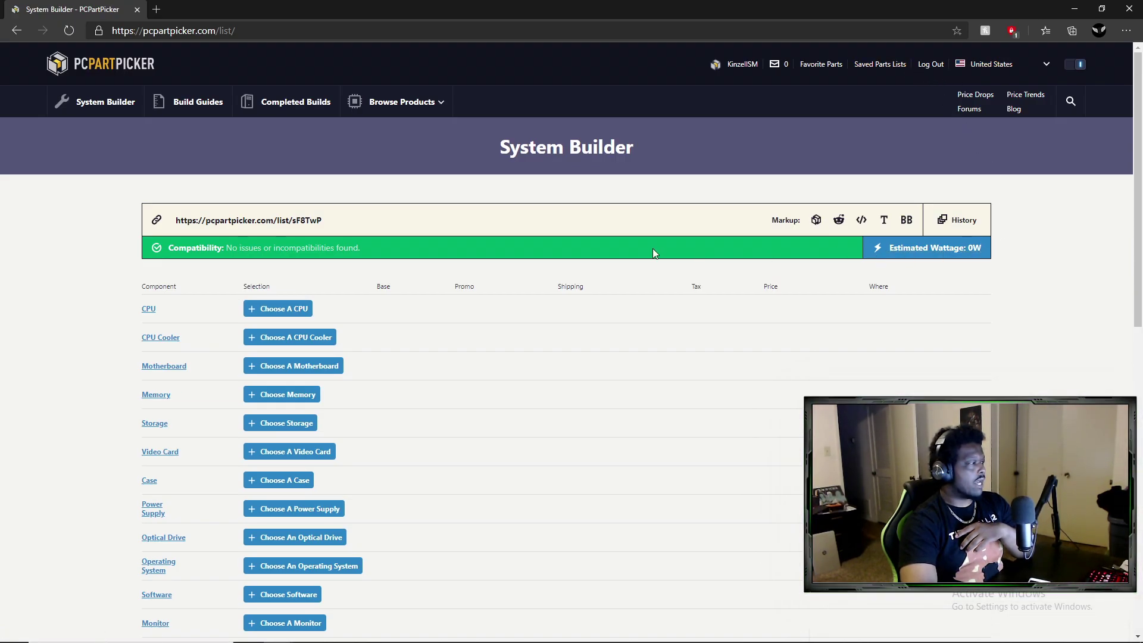
click(289, 310)
Examine the available CPU filters, from price, manufacturer and rating through core count, series and socket to ECC support
scroll(355, 342, down, 3)
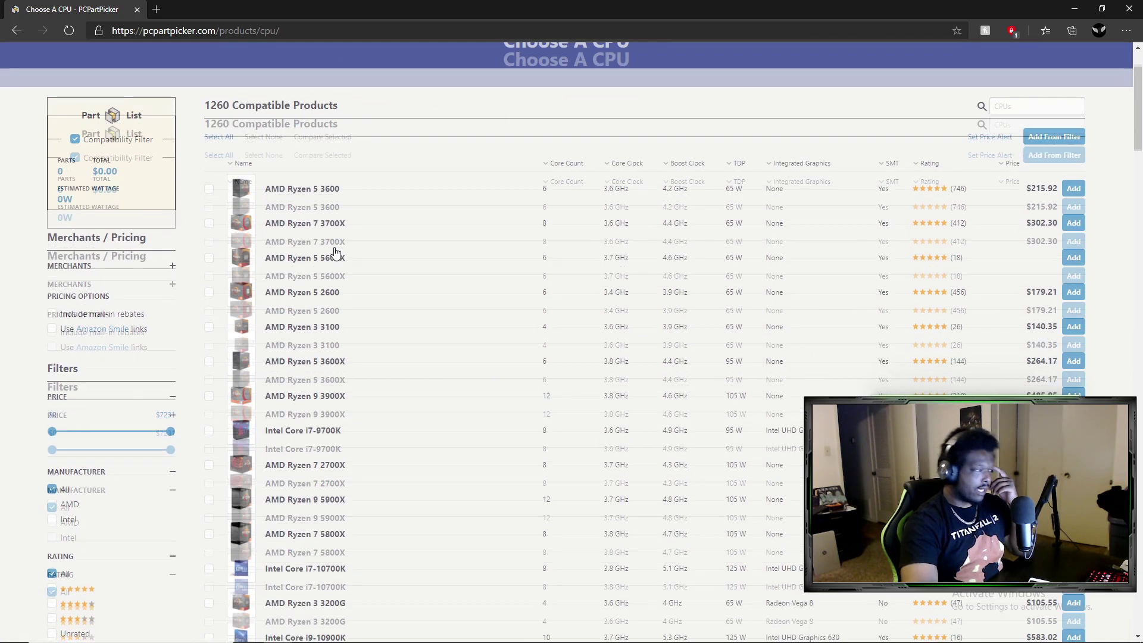
scroll(334, 255, down, 2)
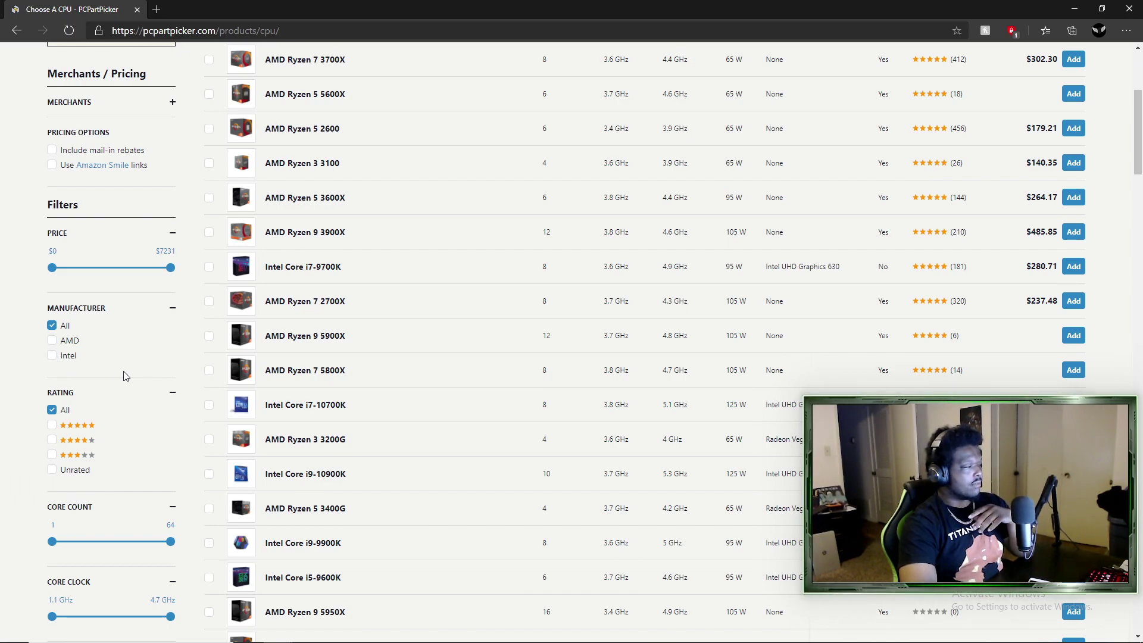
scroll(54, 355, down, 5)
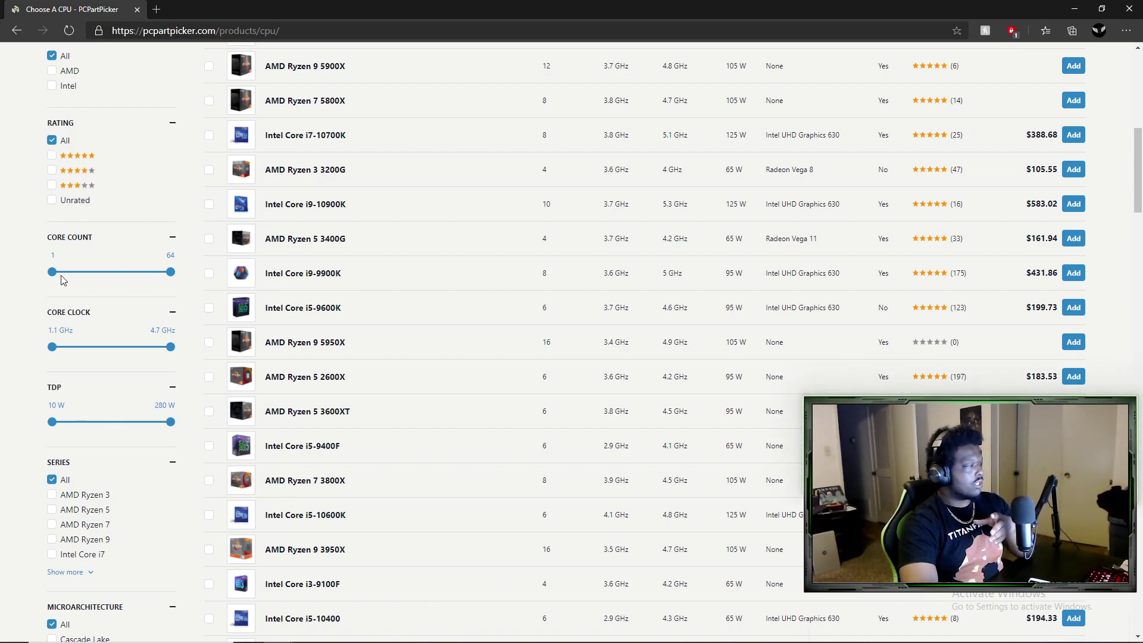
scroll(99, 341, down, 2)
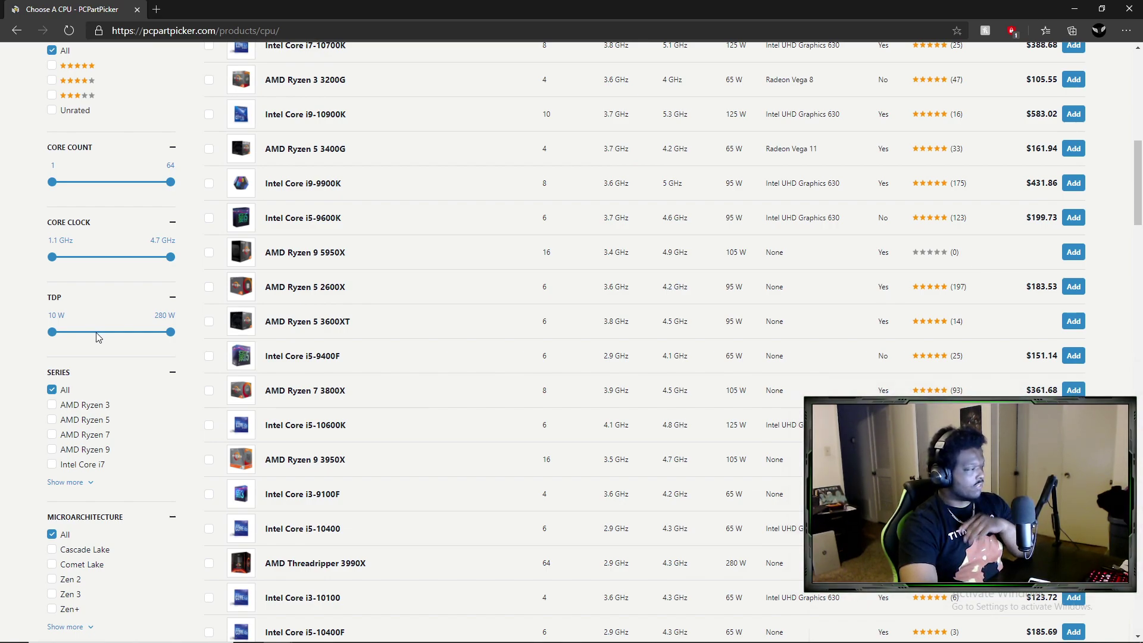
scroll(99, 337, down, 5)
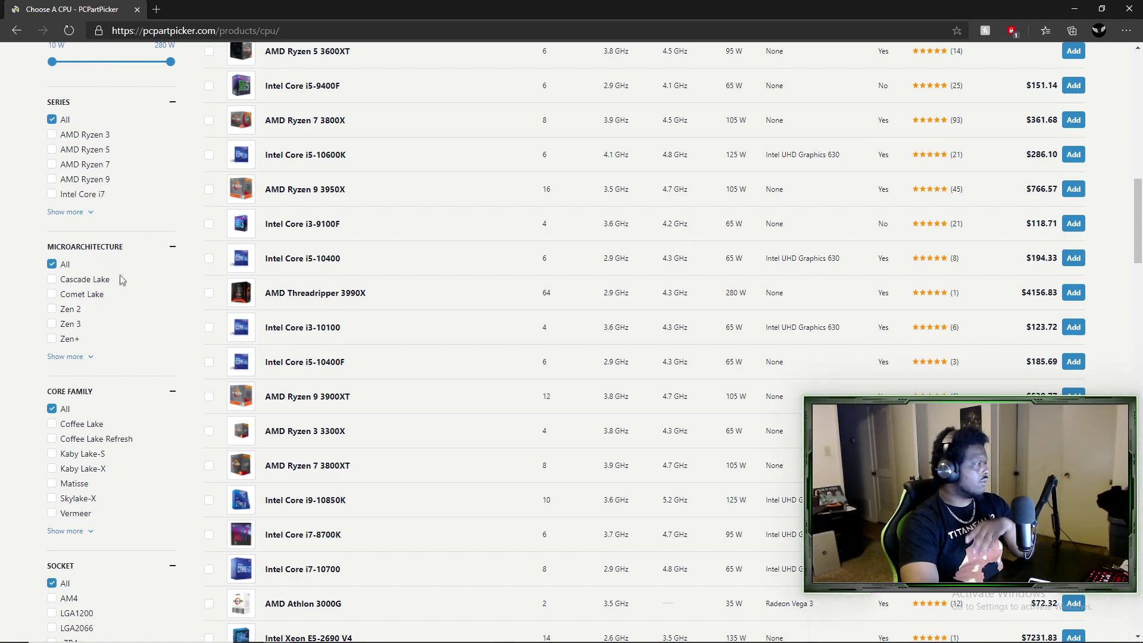
scroll(124, 286, down, 6)
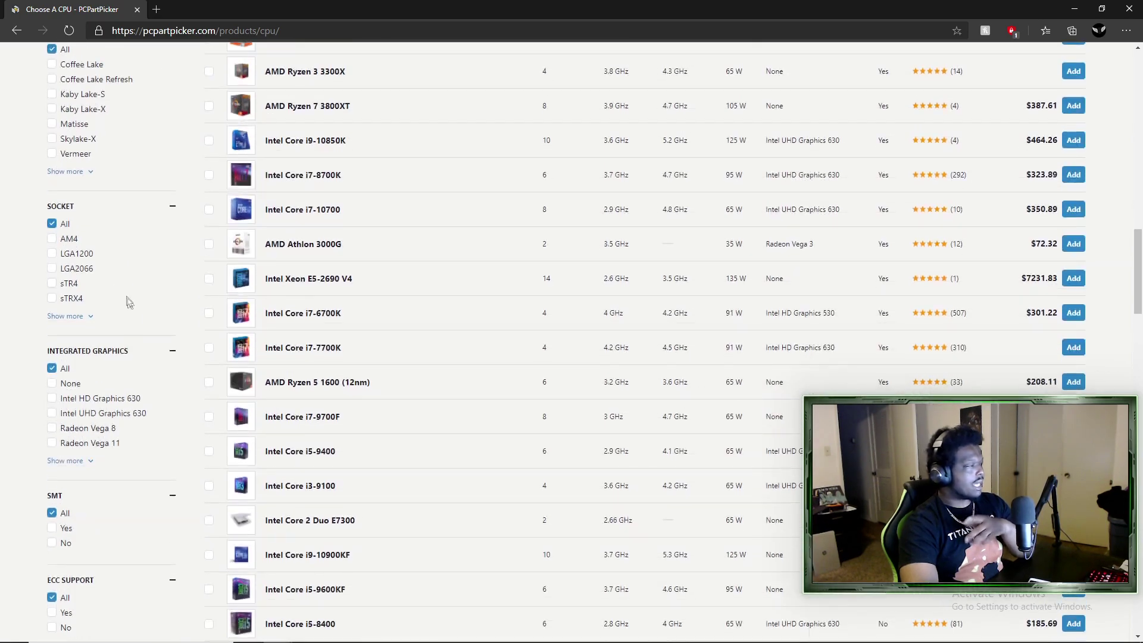
scroll(139, 367, down, 3)
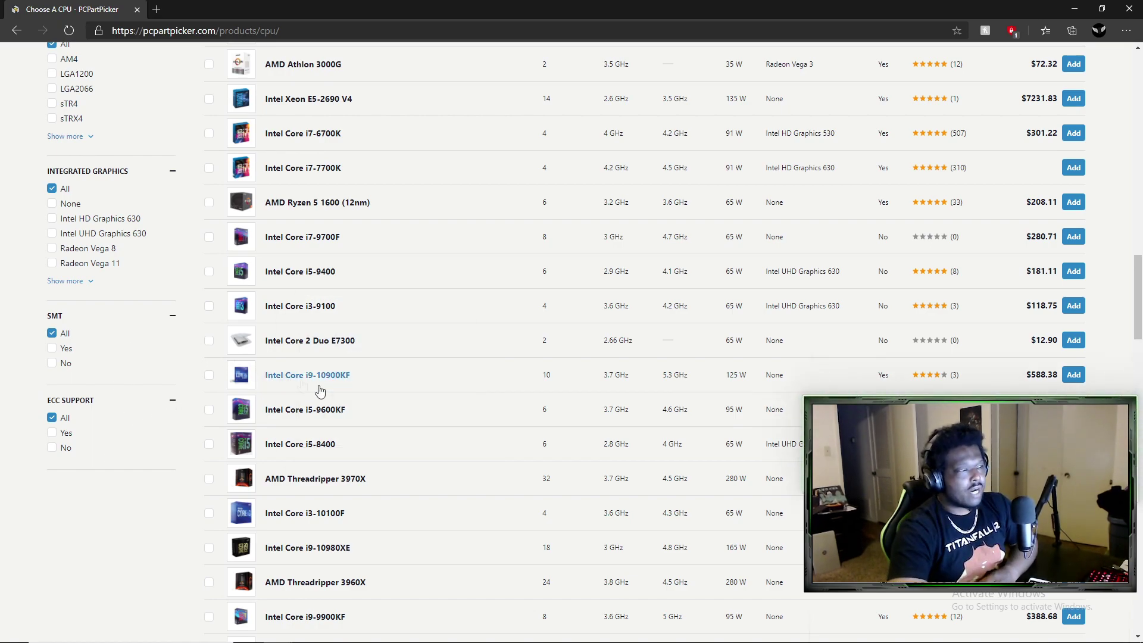
scroll(474, 459, up, 20)
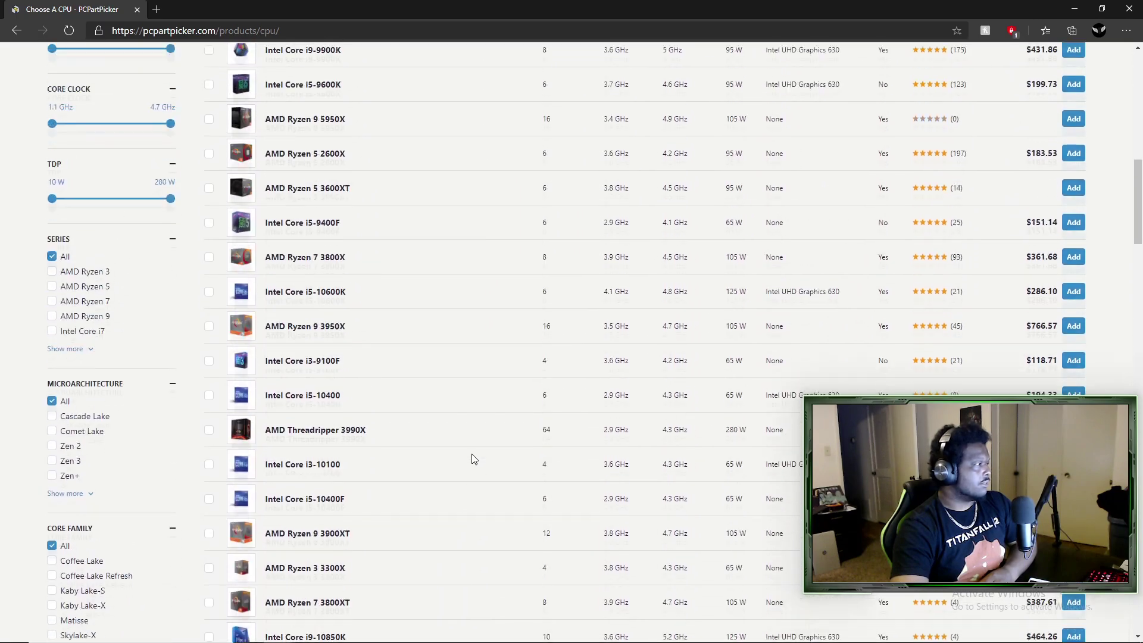
scroll(363, 188, down, 3)
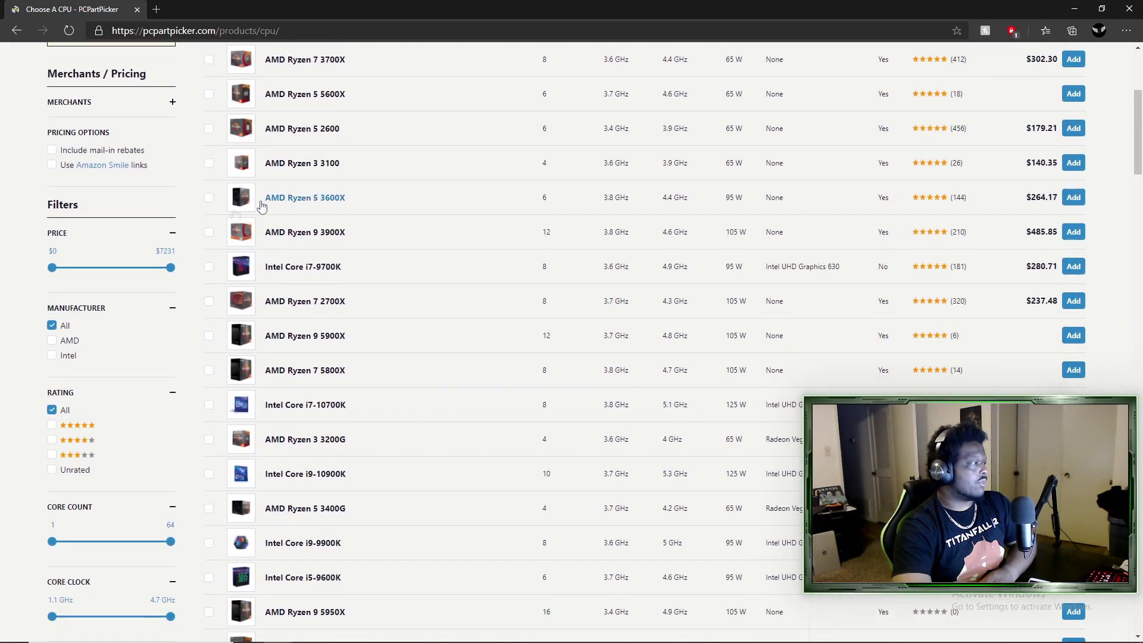
Filter the CPU catalog to the manufacturer AMD and the AMD Ryzen 5 series
click(51, 343)
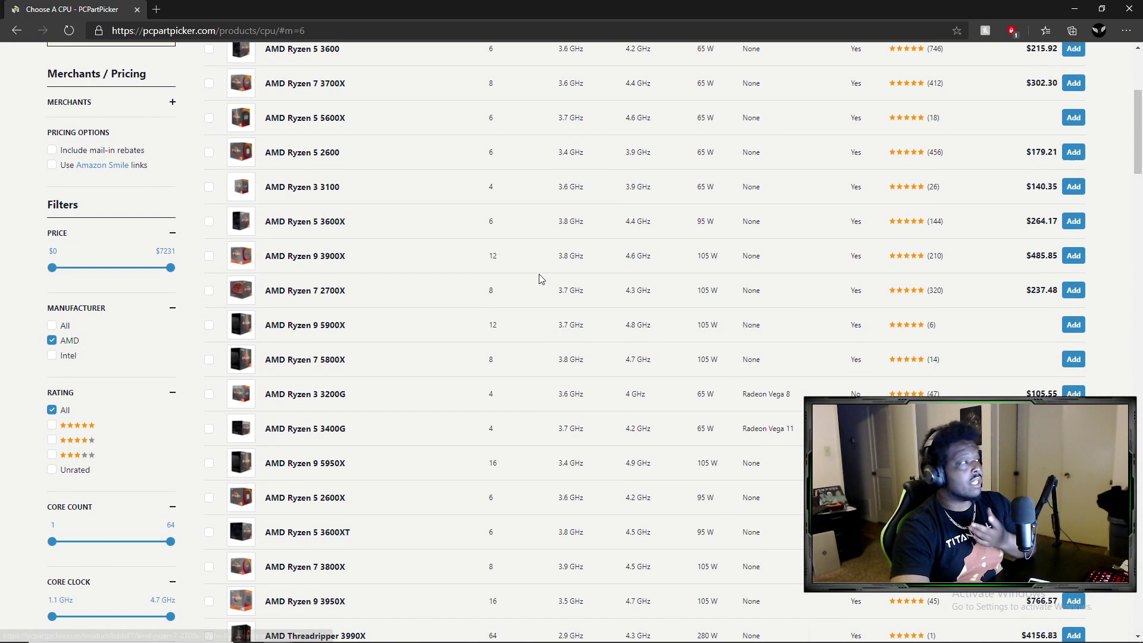
scroll(375, 238, down, 15)
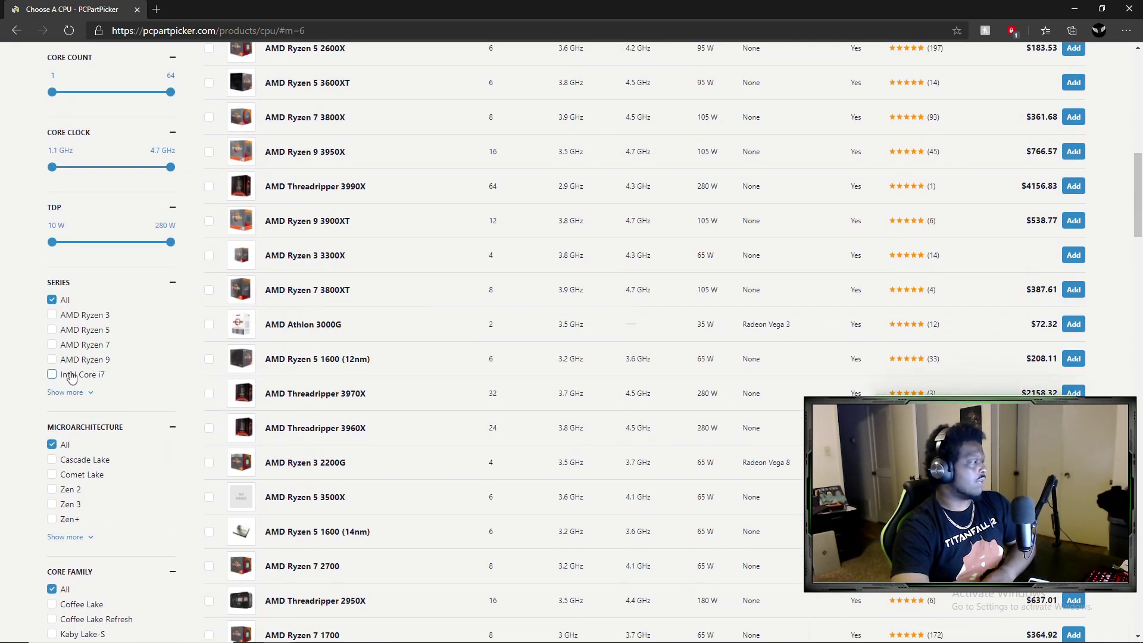
click(52, 330)
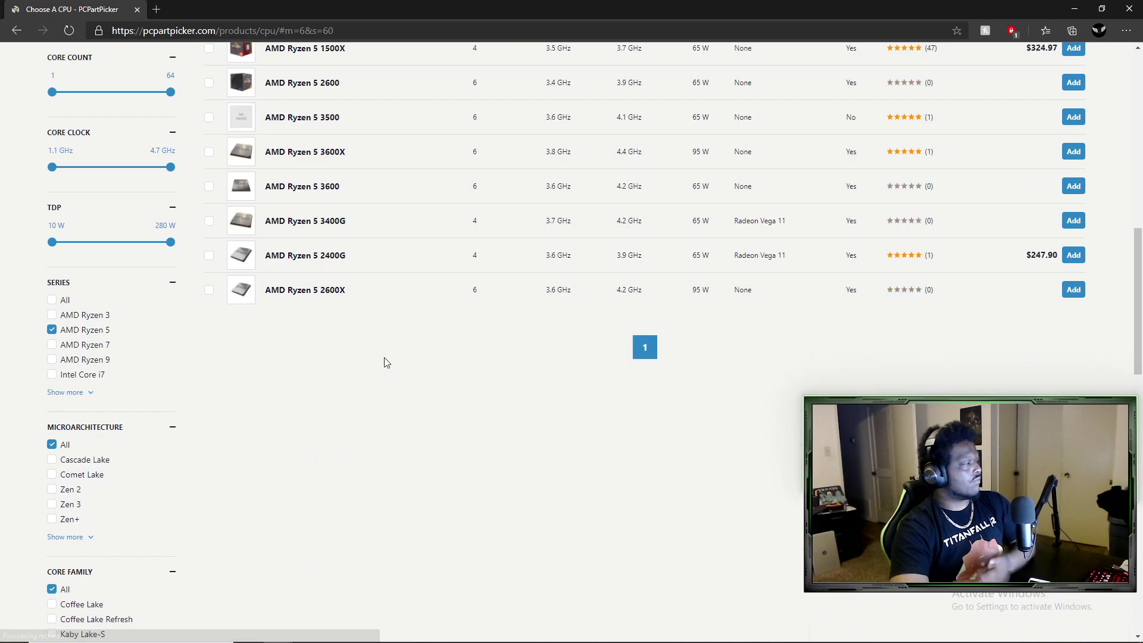
scroll(450, 357, up, 10)
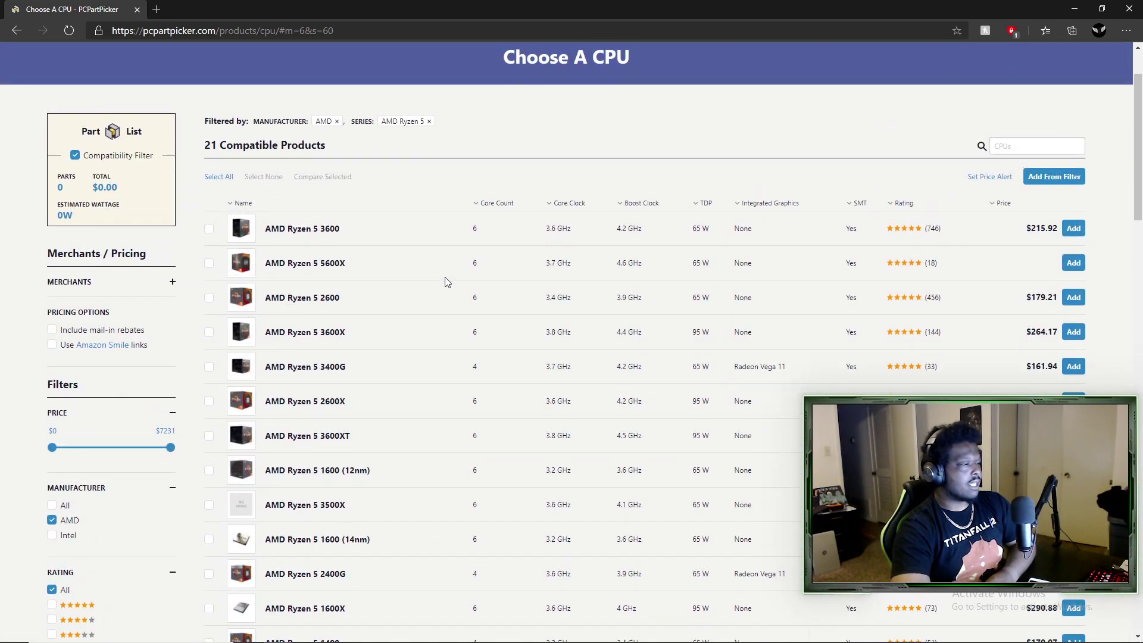
Sort the filtered CPUs by ascending and descending price, and compare the orderings by rating, SMT and integrated graphics
click(1004, 203)
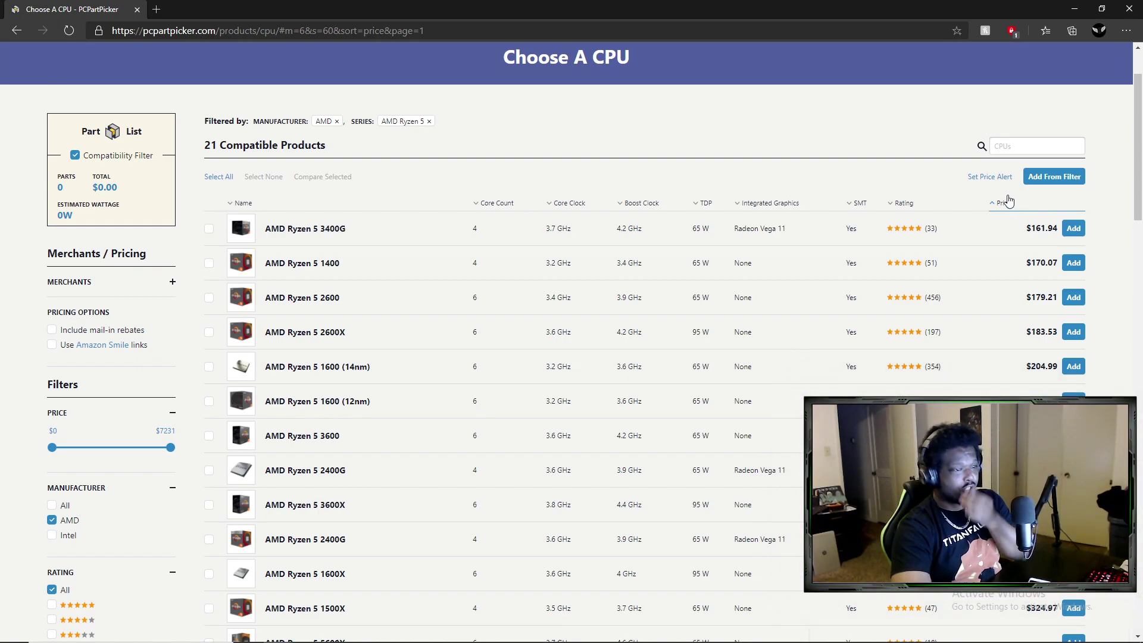
click(1005, 206)
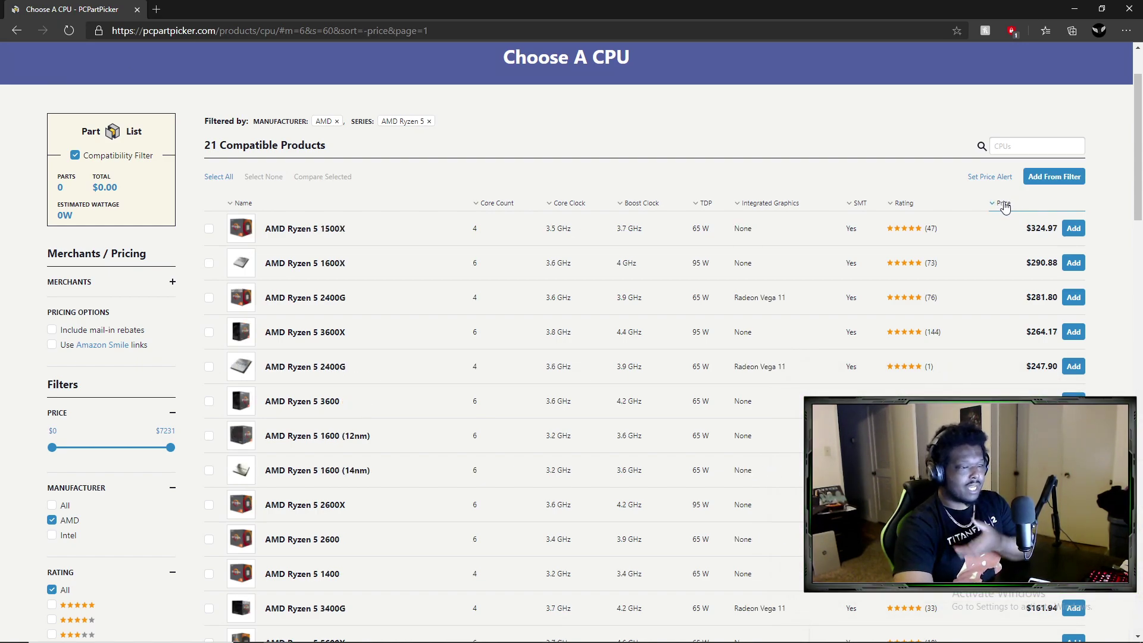
click(939, 206)
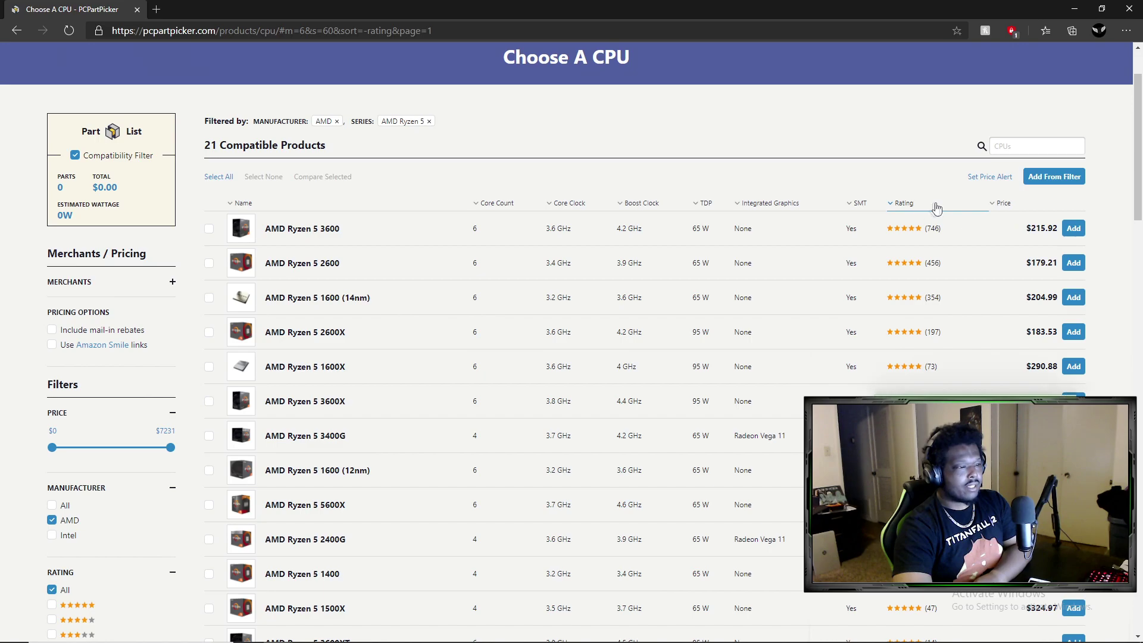
click(861, 204)
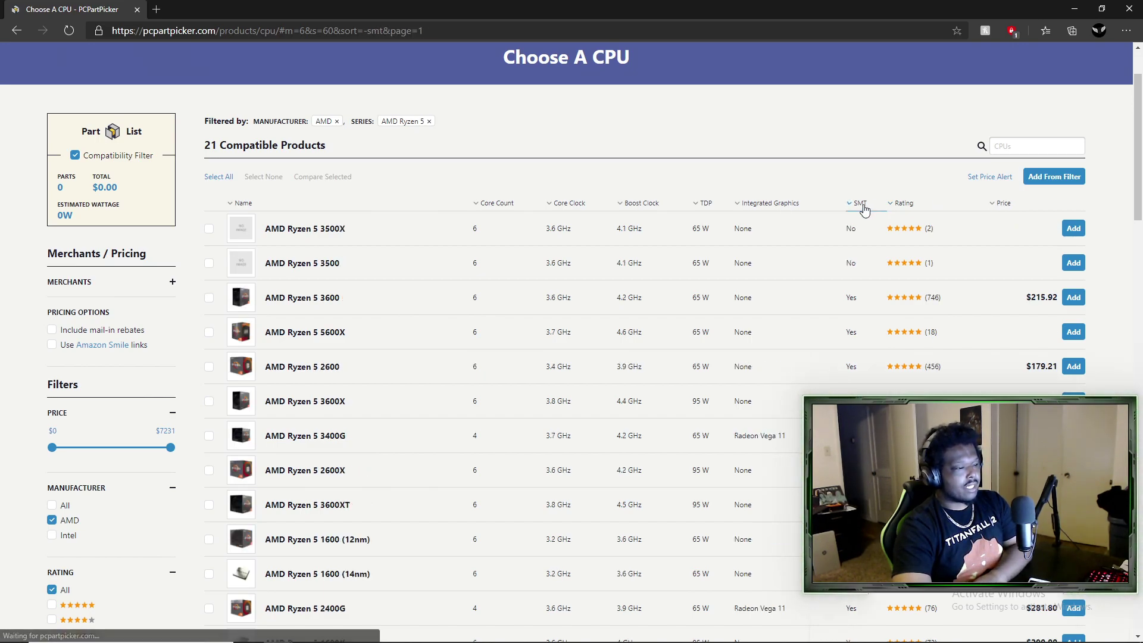
scroll(865, 211, down, 9)
scroll(857, 215, up, 9)
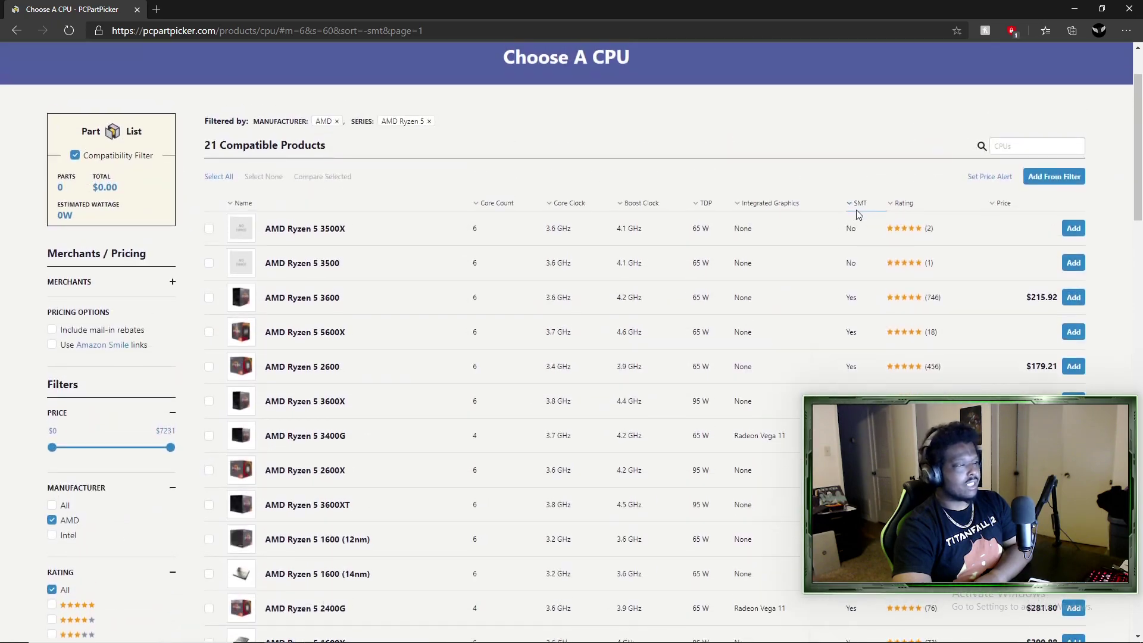
click(766, 207)
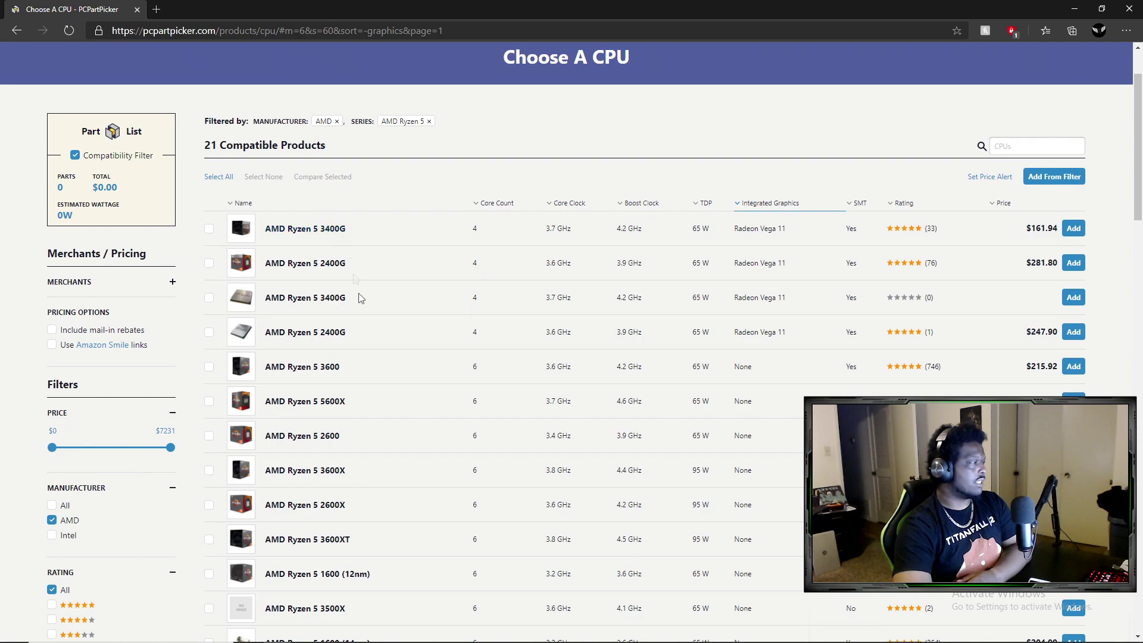
Raise the minimum of the CPU price filter to $47
scroll(75, 348, down, 3)
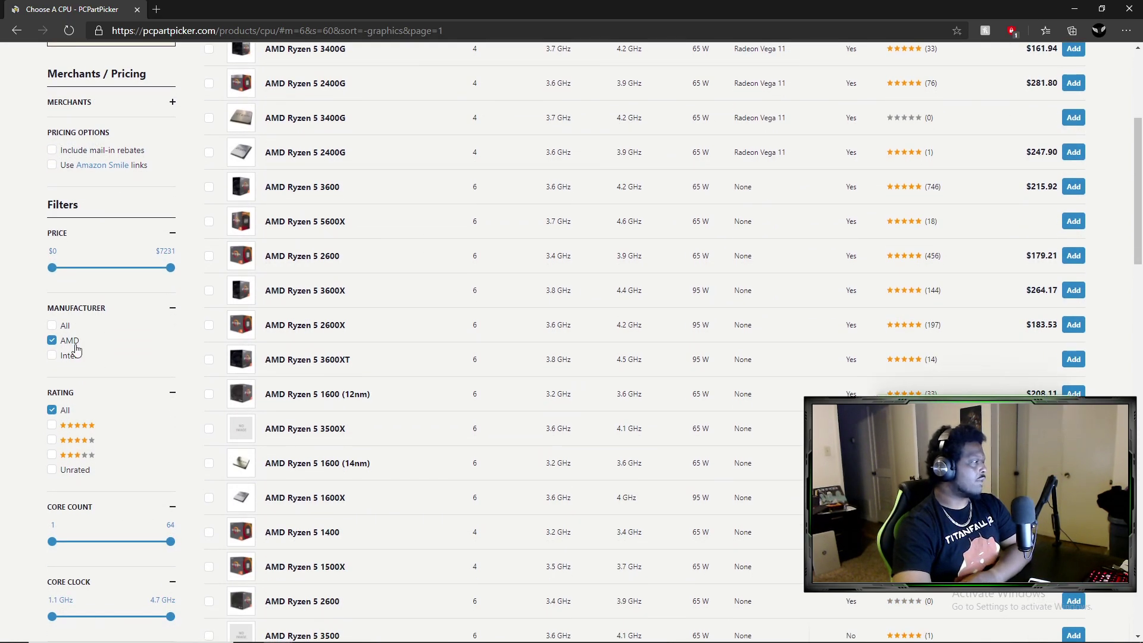
scroll(703, 221, down, 5)
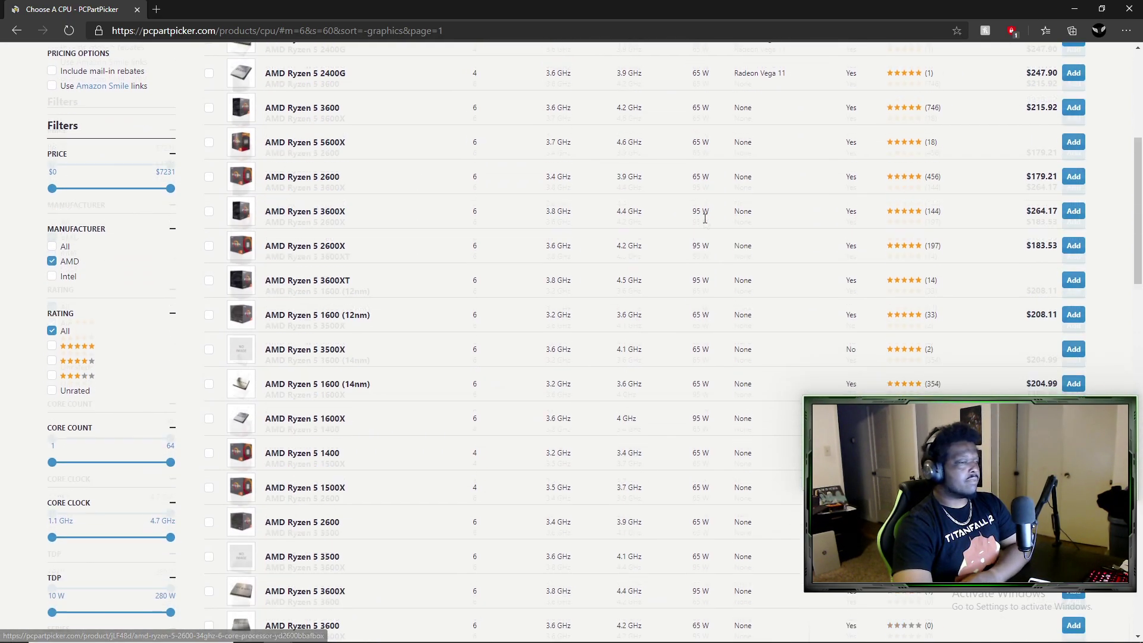
scroll(705, 223, up, 5)
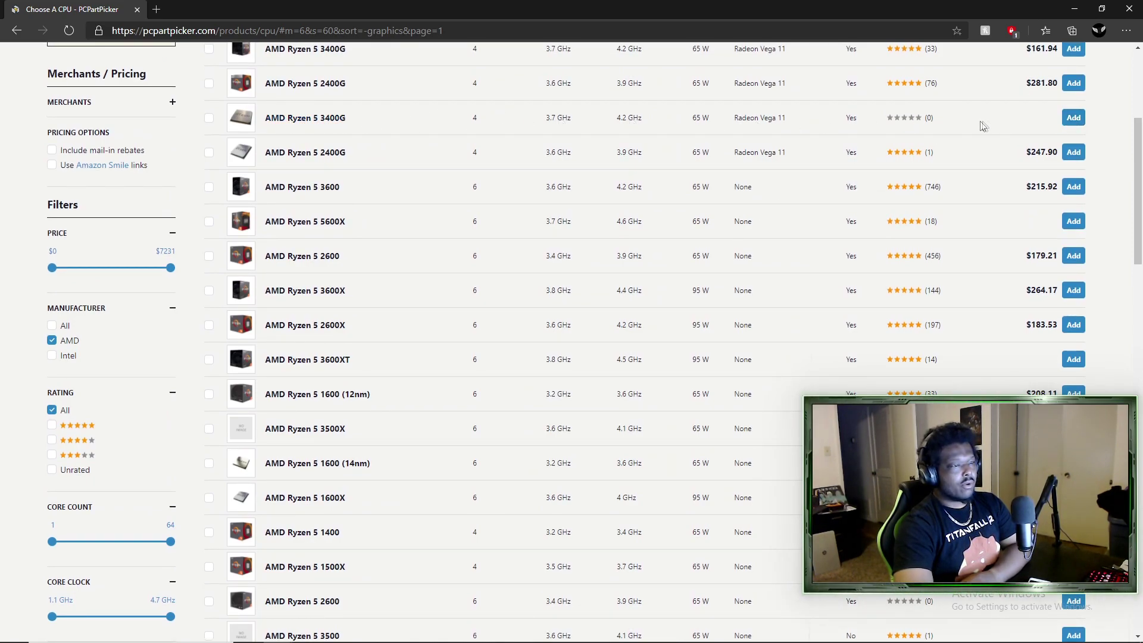
click(53, 268)
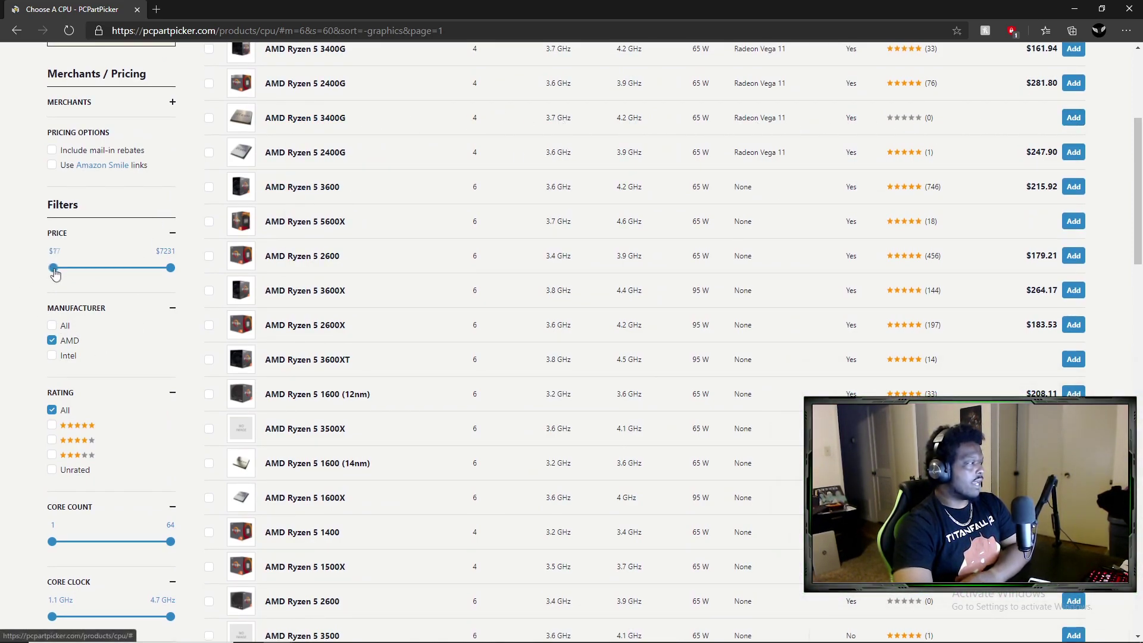
drag(59, 273, 57, 269)
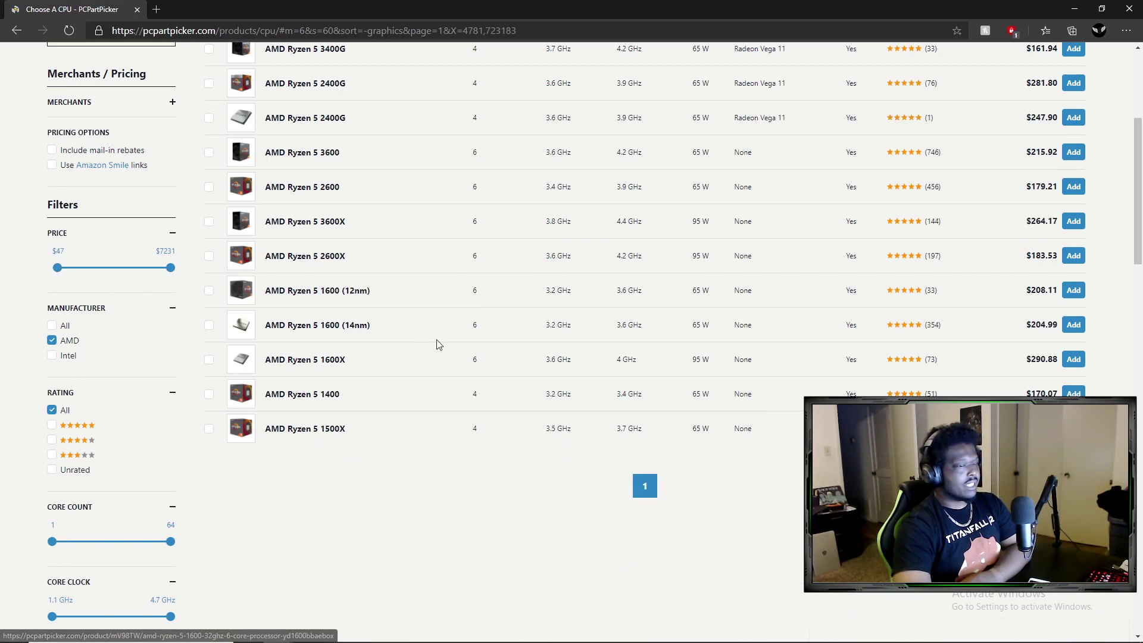
Sort the price-filtered Ryzen 5 CPUs from highest to lowest price and review the results and filters
scroll(741, 338, up, 3)
scroll(741, 338, down, 2)
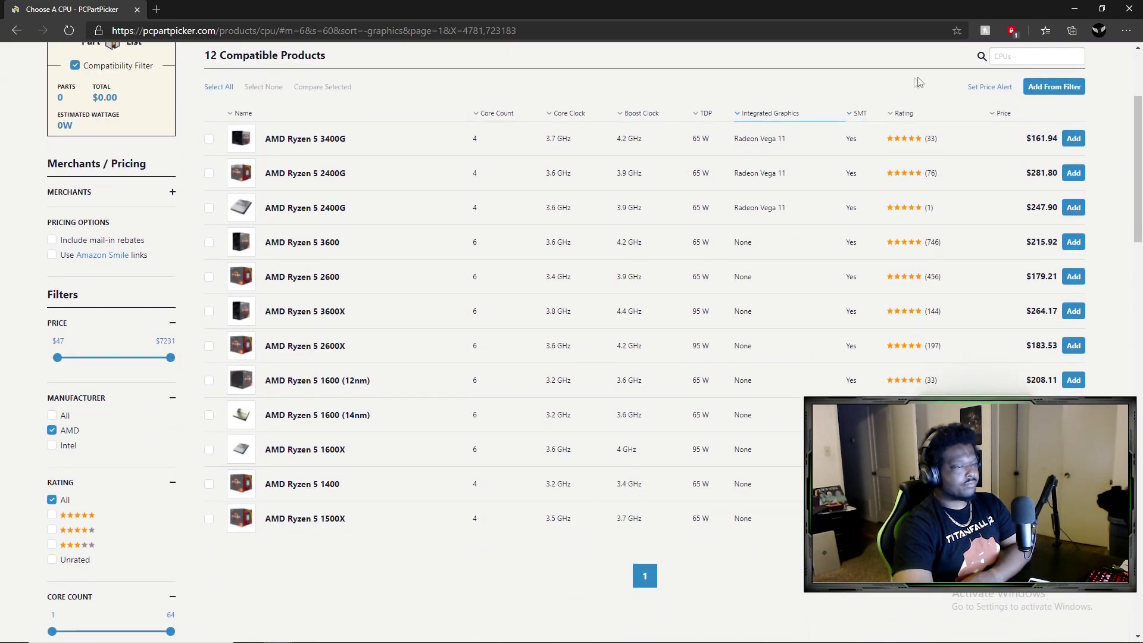
click(1022, 116)
click(1021, 117)
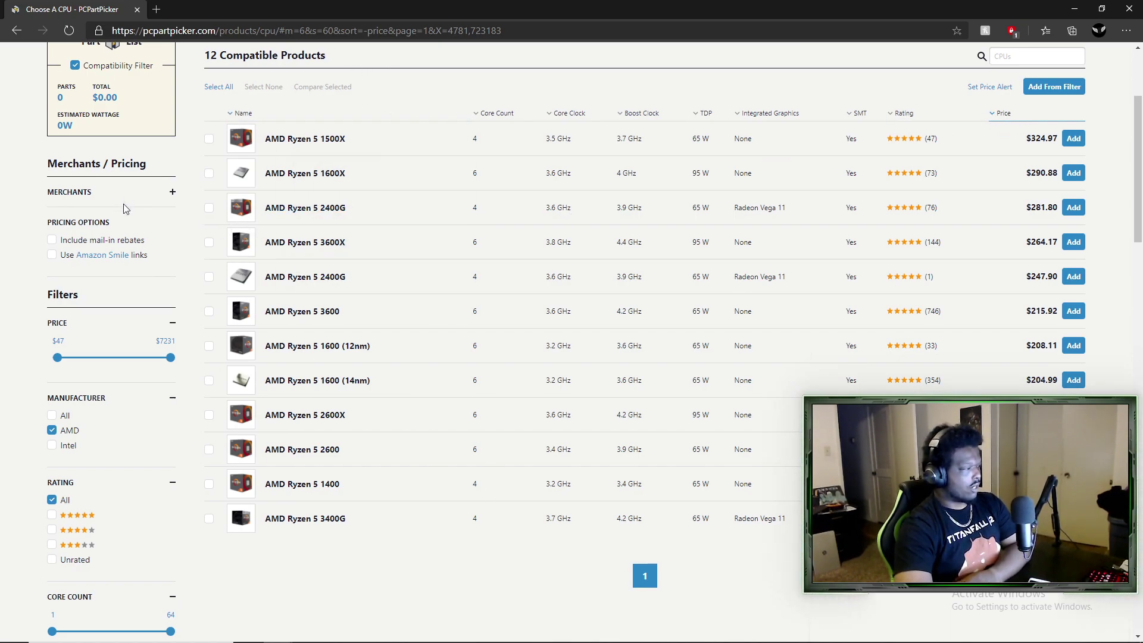
scroll(122, 227, down, 6)
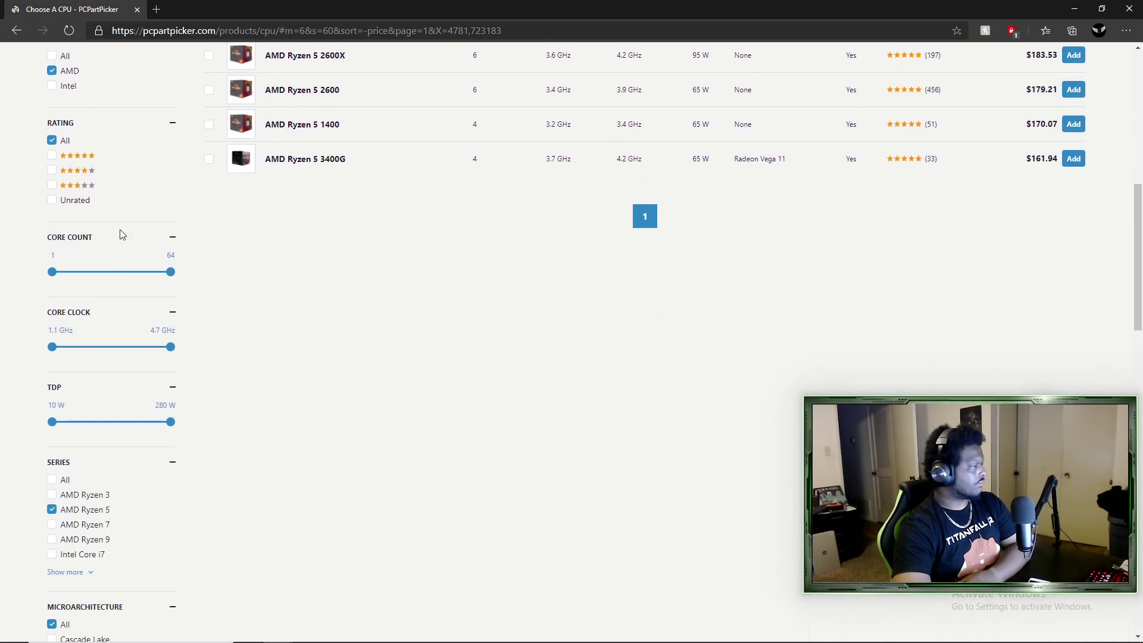
scroll(171, 301, up, 9)
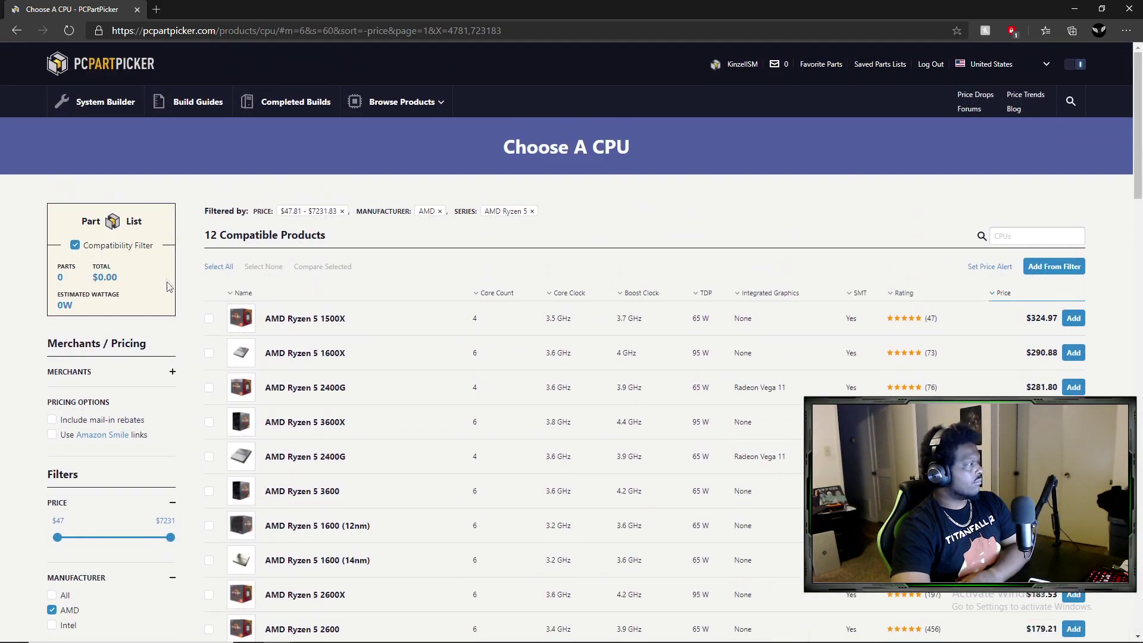
Return to the System Builder and add the AMD Ryzen 5 3600 as the CPU with the compatibility filter turned off
click(124, 113)
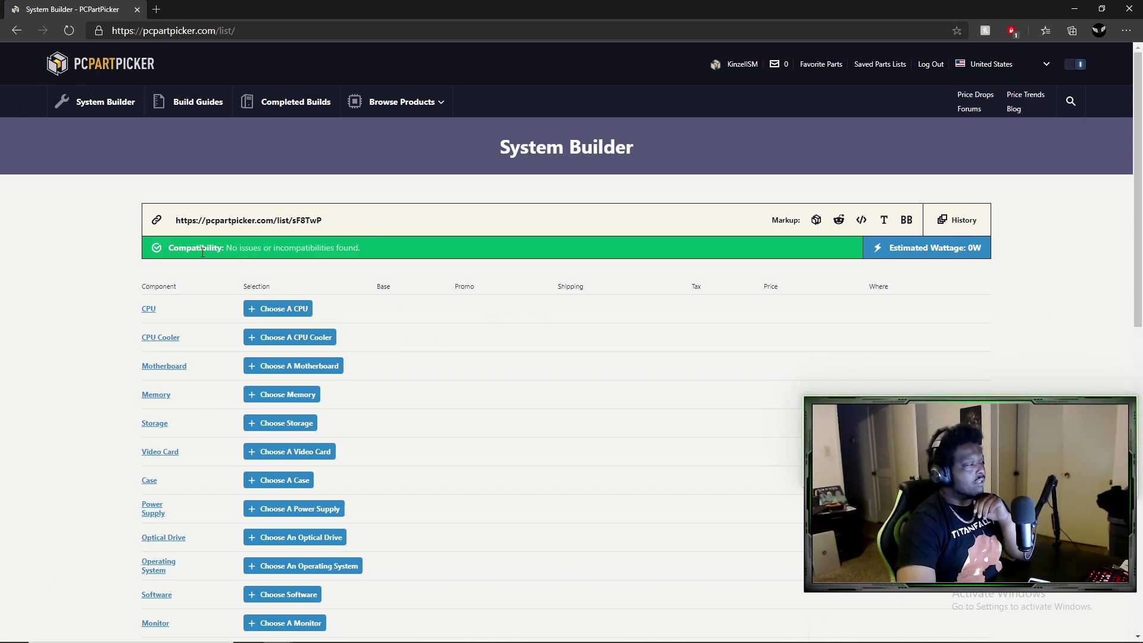
click(278, 308)
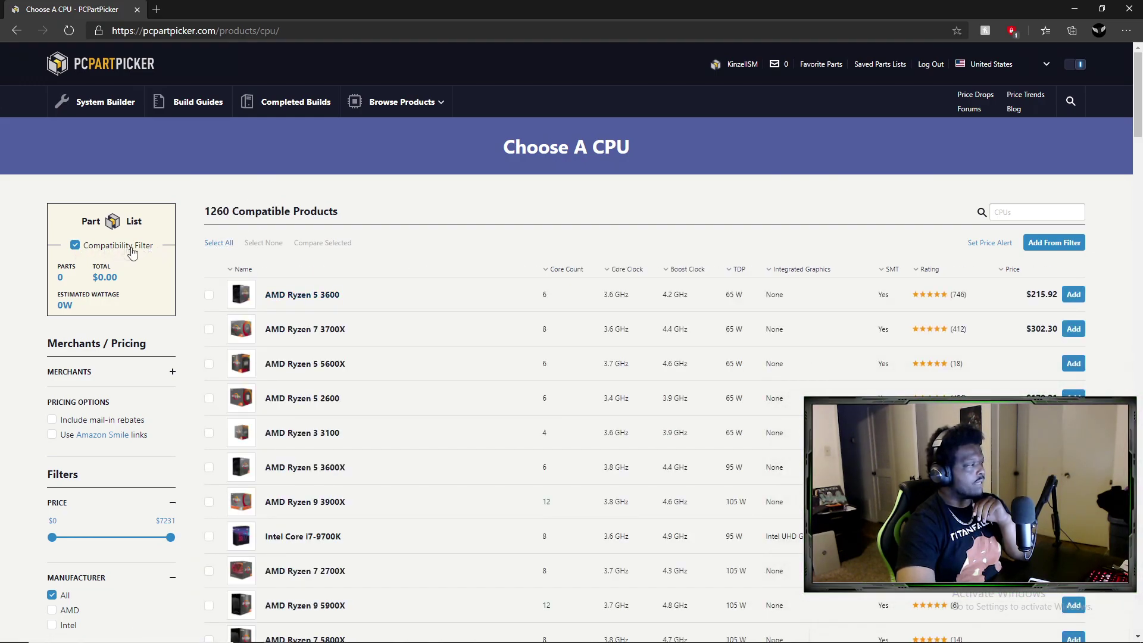
click(76, 246)
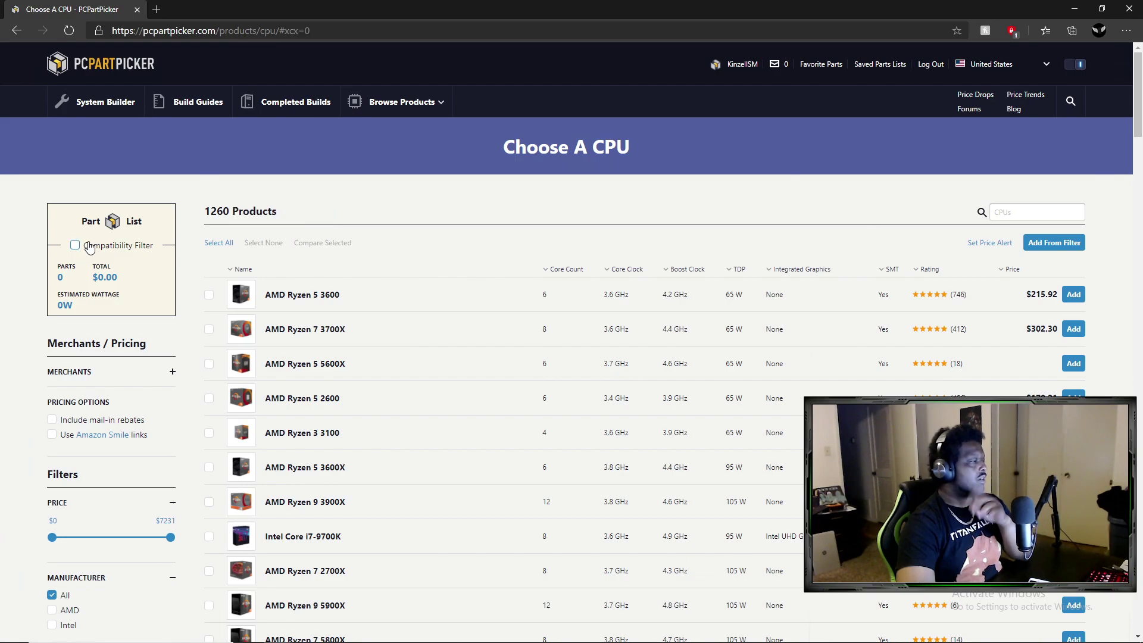
click(1074, 298)
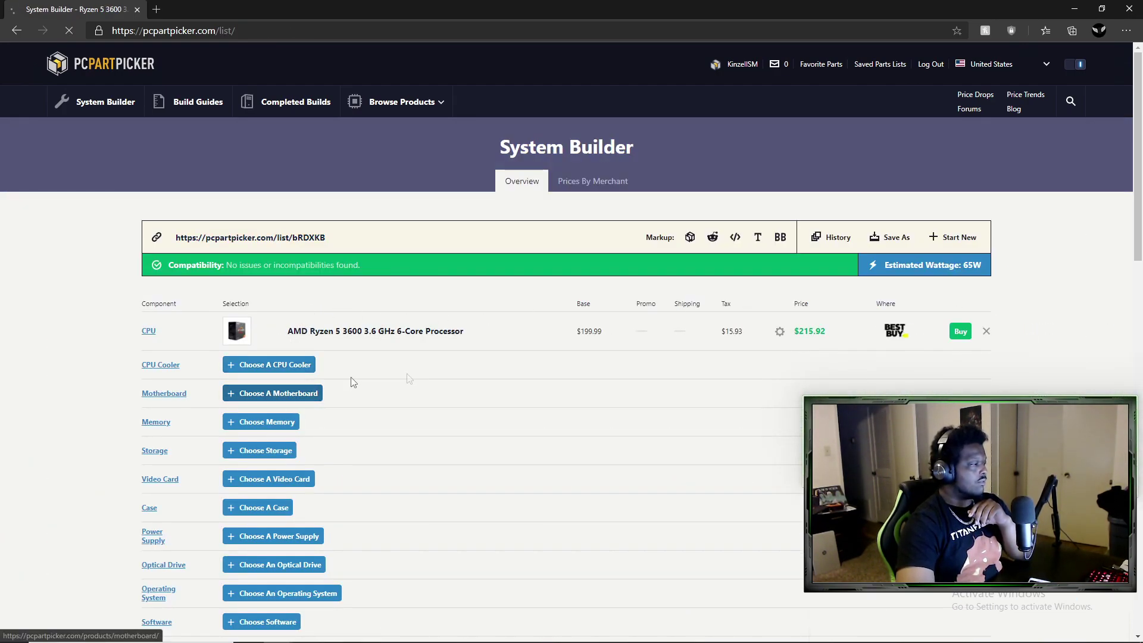
Open the motherboard selection for the build and expand the full list of Socket / CPU filter options
click(273, 394)
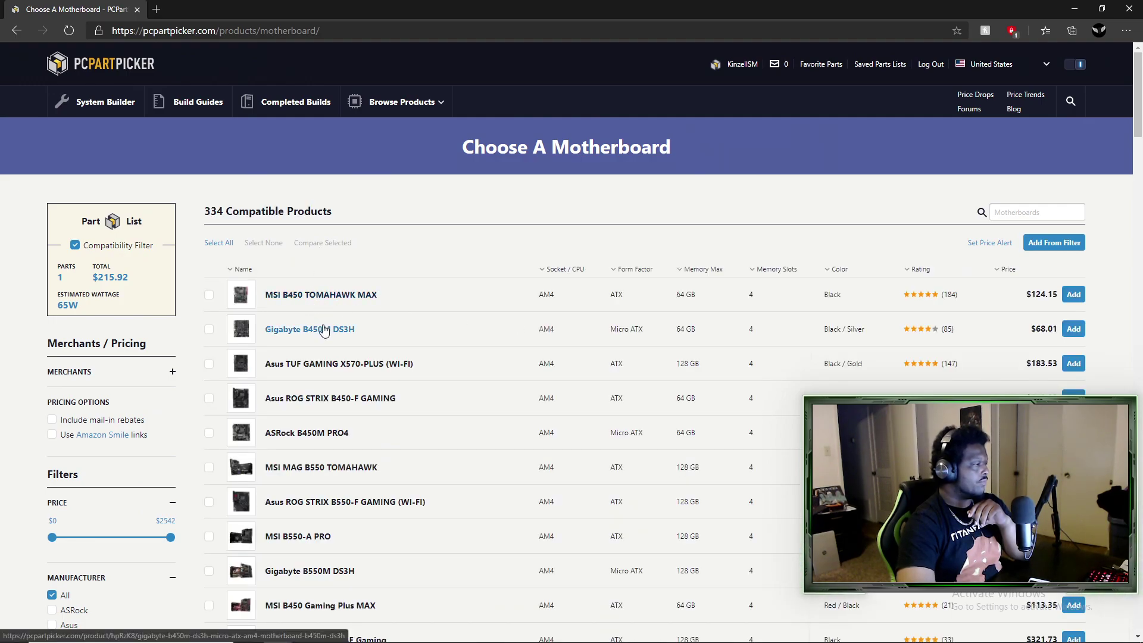
scroll(177, 334, down, 9)
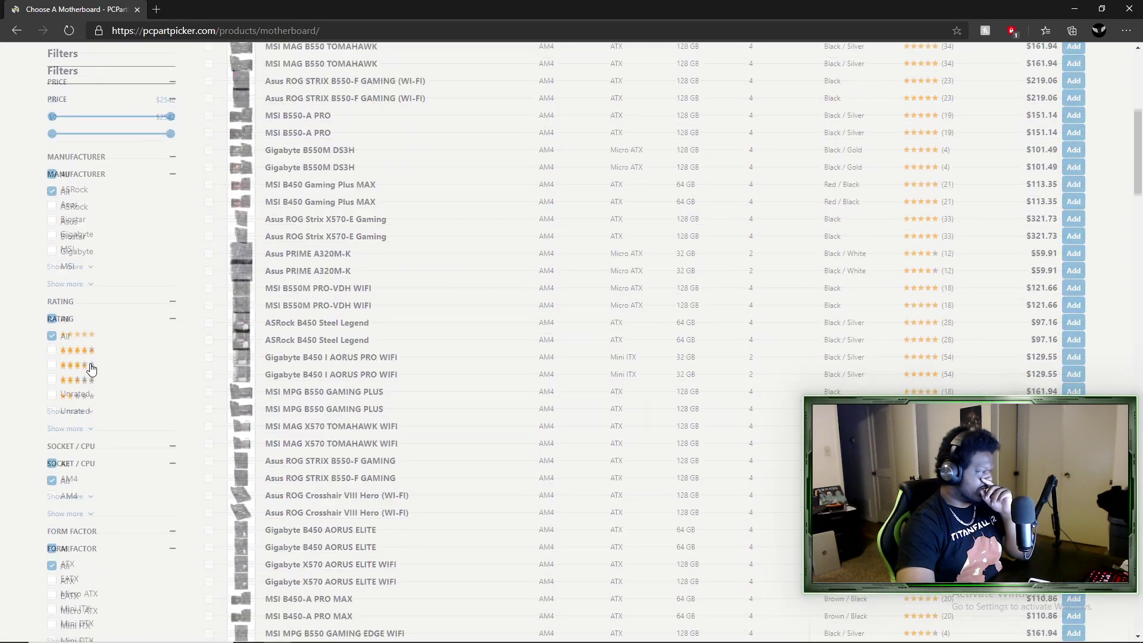
scroll(92, 369, down, 1)
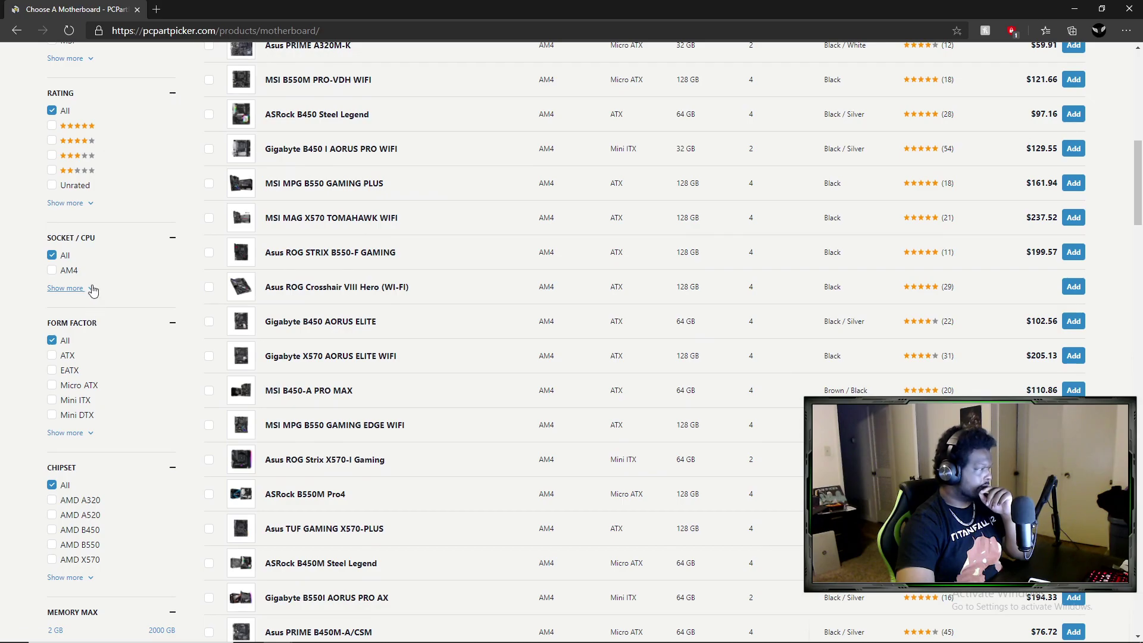
click(89, 288)
scroll(36, 301, down, 8)
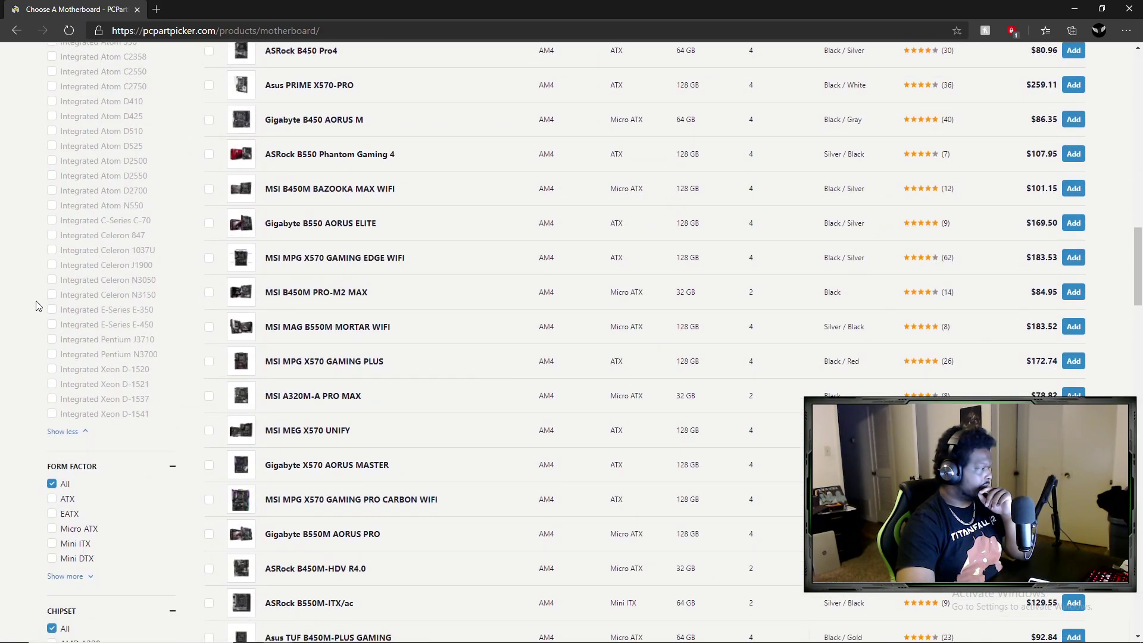
Turn off the compatibility filter and review the motherboard list with its socket, form factor and chipset filters
scroll(36, 301, up, 10)
scroll(35, 301, up, 8)
click(77, 246)
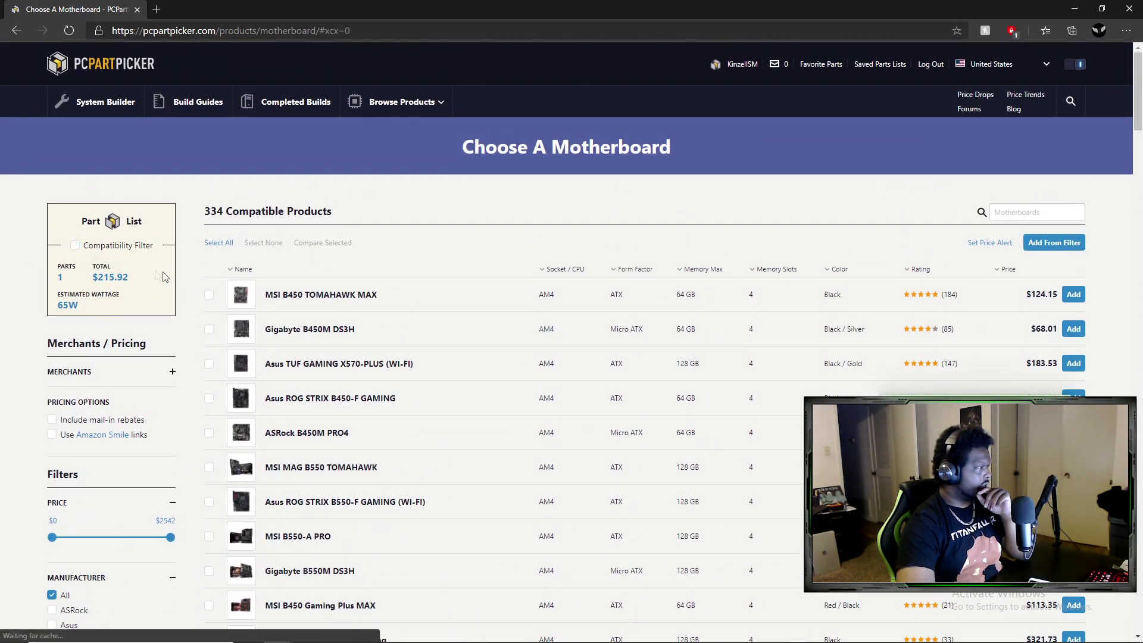
scroll(40, 296, down, 3)
scroll(113, 303, down, 8)
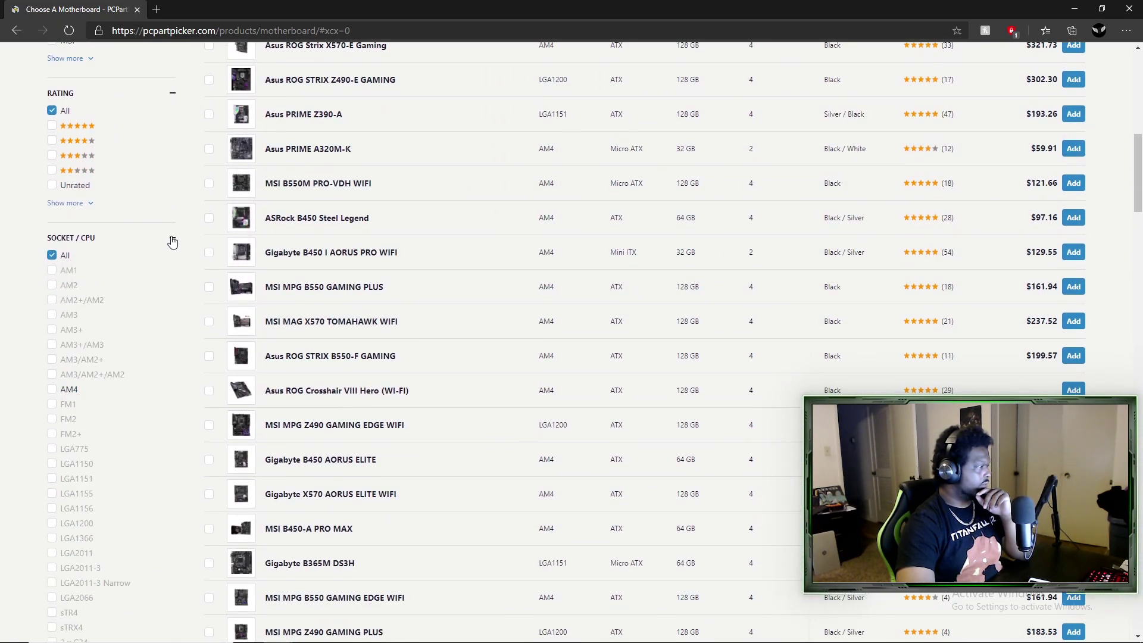
scroll(61, 286, down, 15)
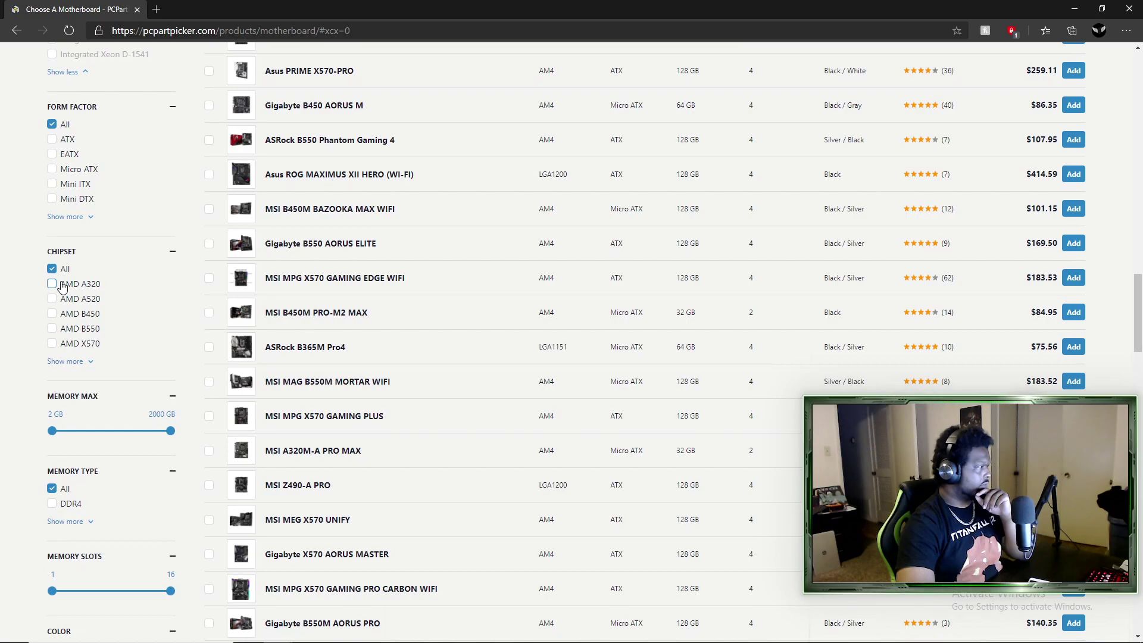
scroll(62, 287, up, 9)
scroll(62, 285, up, 20)
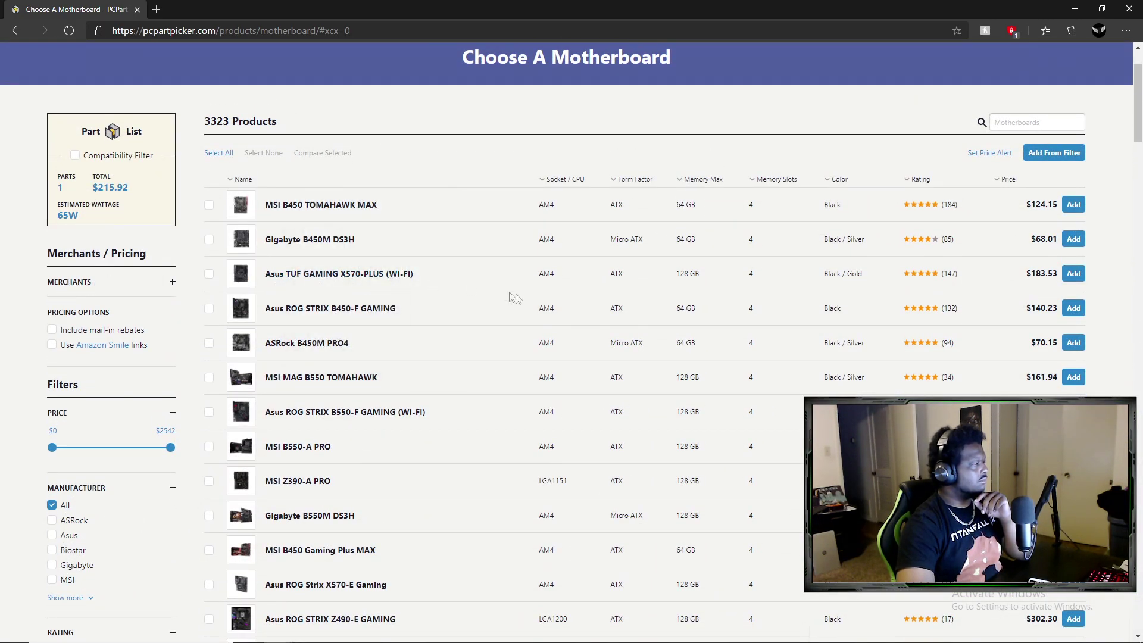
Add the LGA1151 Asus PRIME Z390-A motherboard to the part list
scroll(485, 301, down, 2)
scroll(485, 301, up, 2)
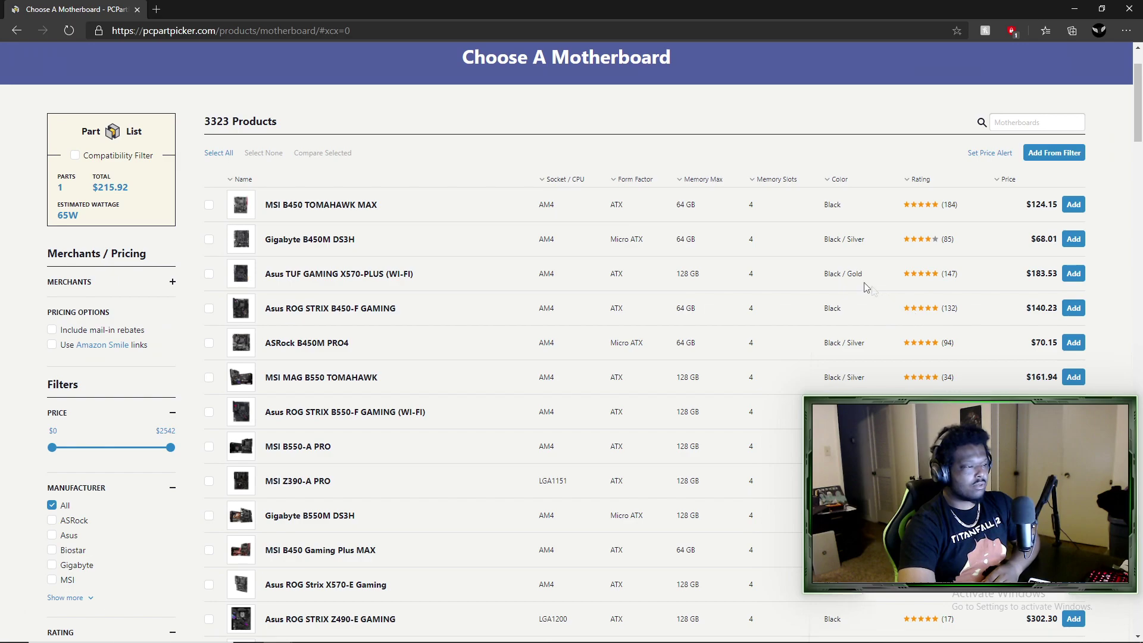
scroll(866, 288, down, 8)
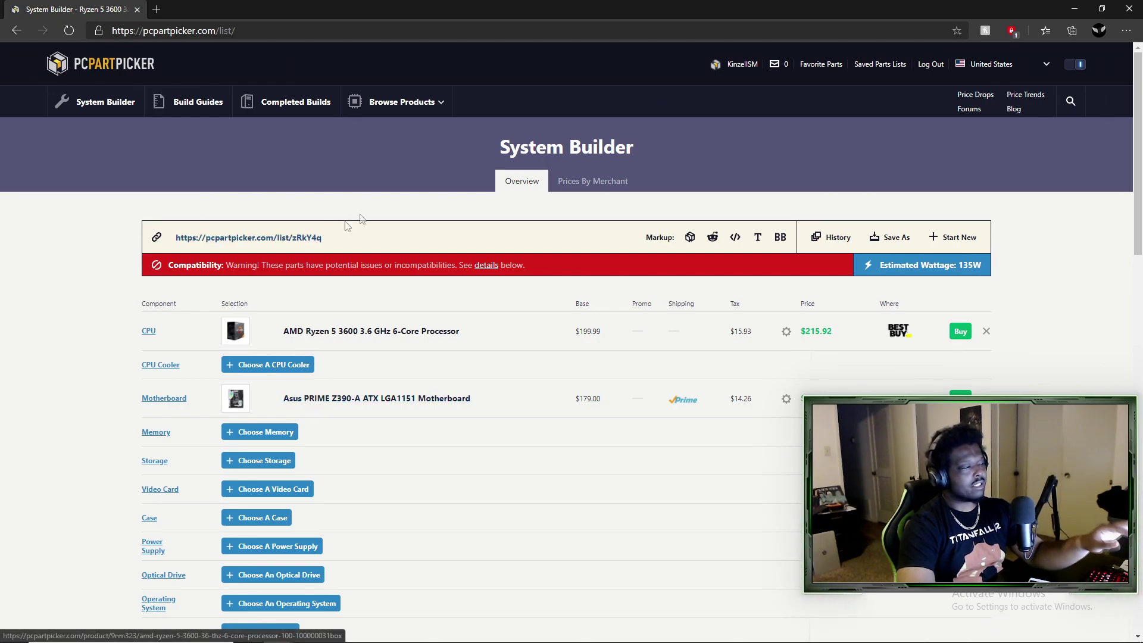
Review the compatibility issue details and remove the Asus PRIME Z390-A motherboard from the part list
click(487, 266)
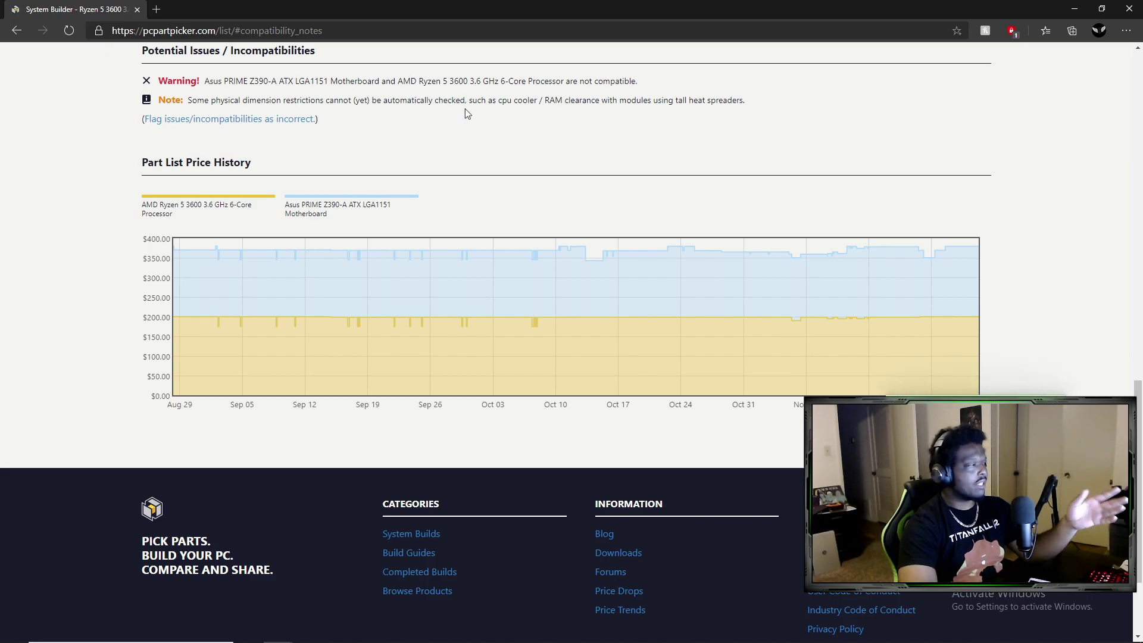
scroll(559, 131, up, 10)
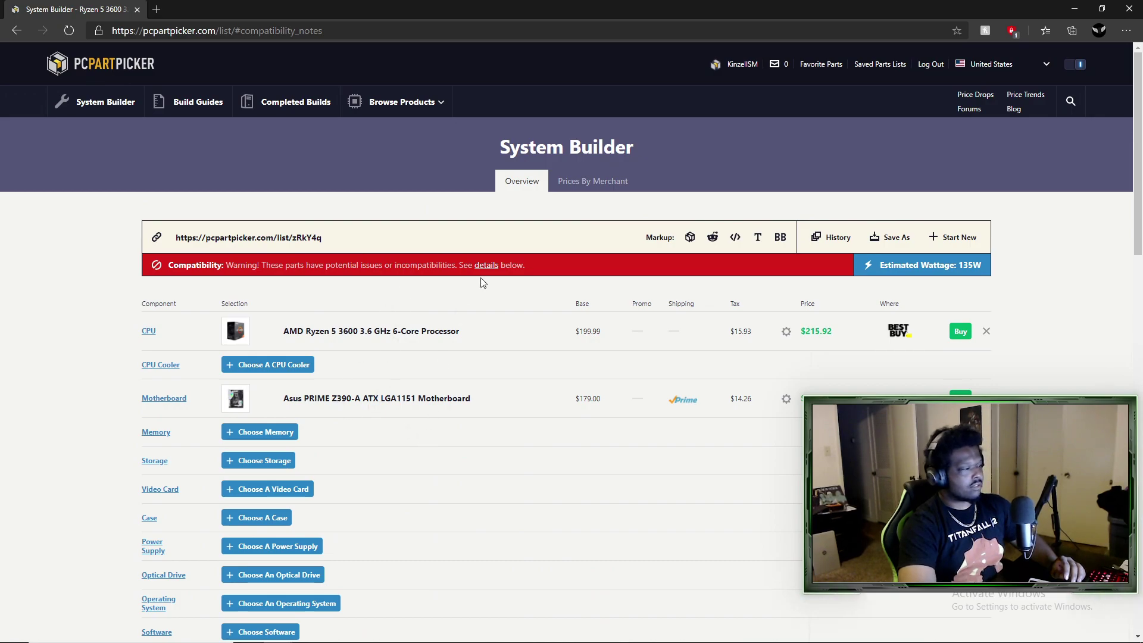
click(987, 398)
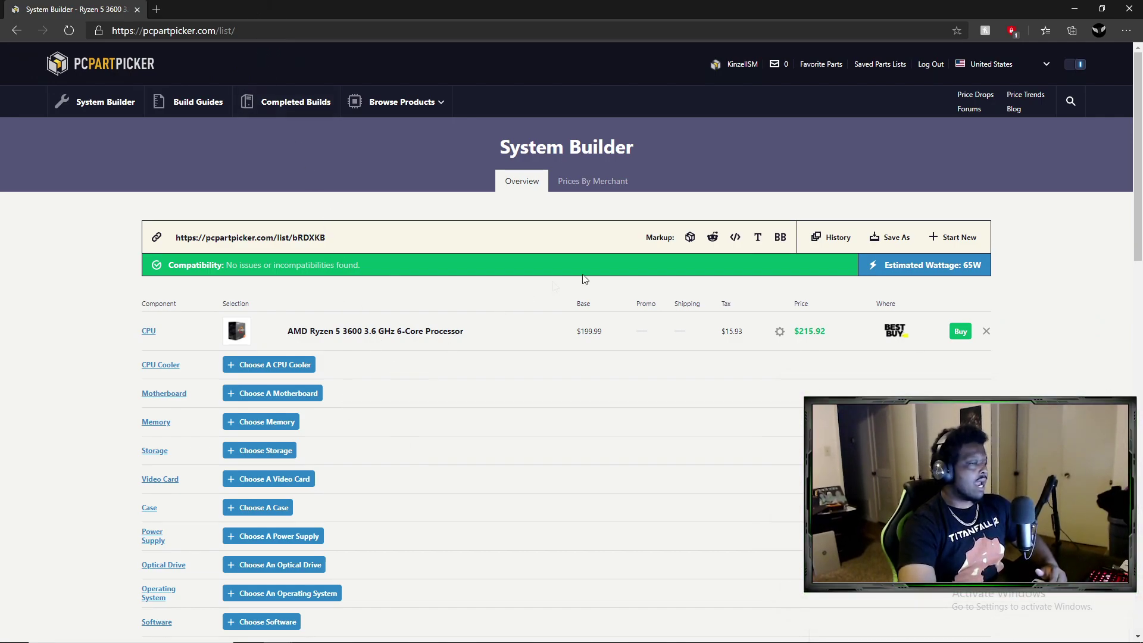
Copy the part list's shareable link and open it in a new browser tab
scroll(429, 396, down, 2)
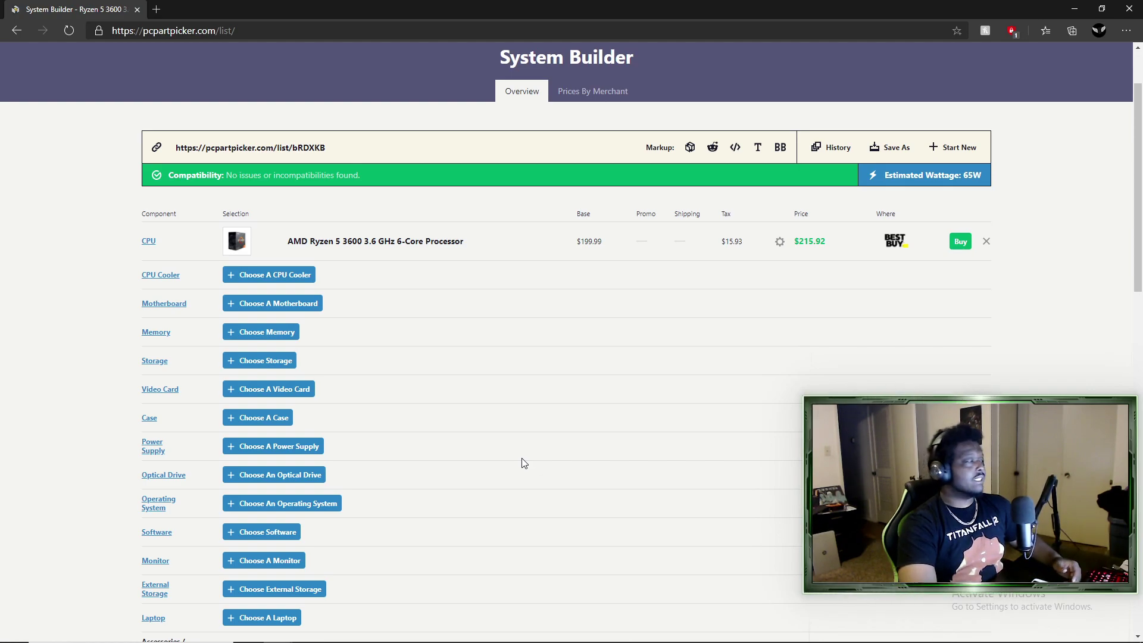
click(274, 147)
right_click(274, 148)
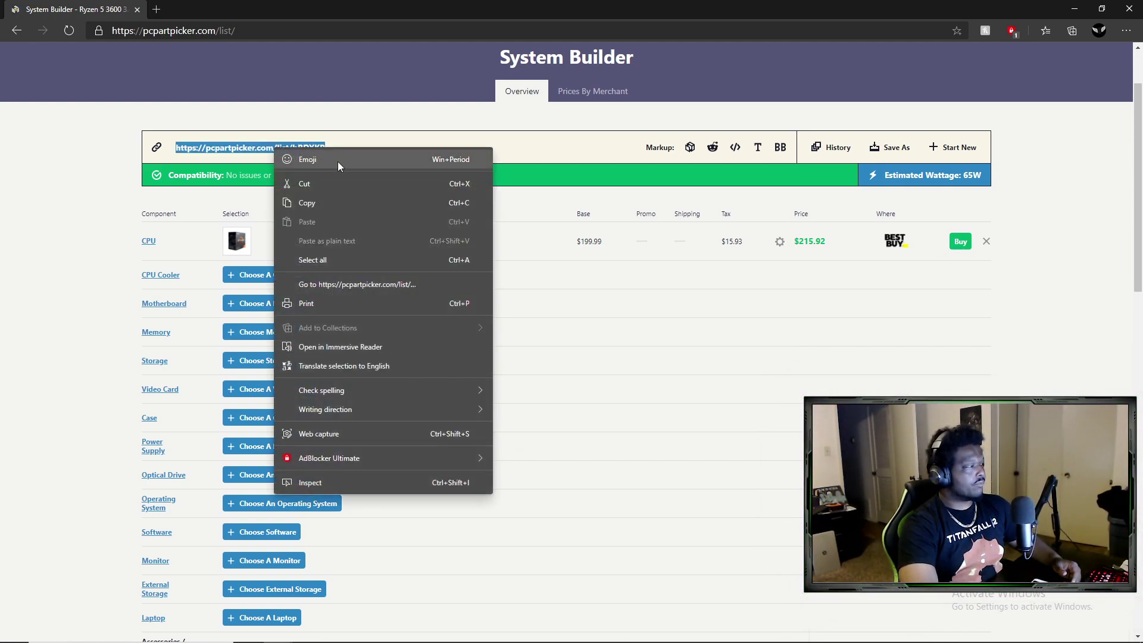
click(343, 207)
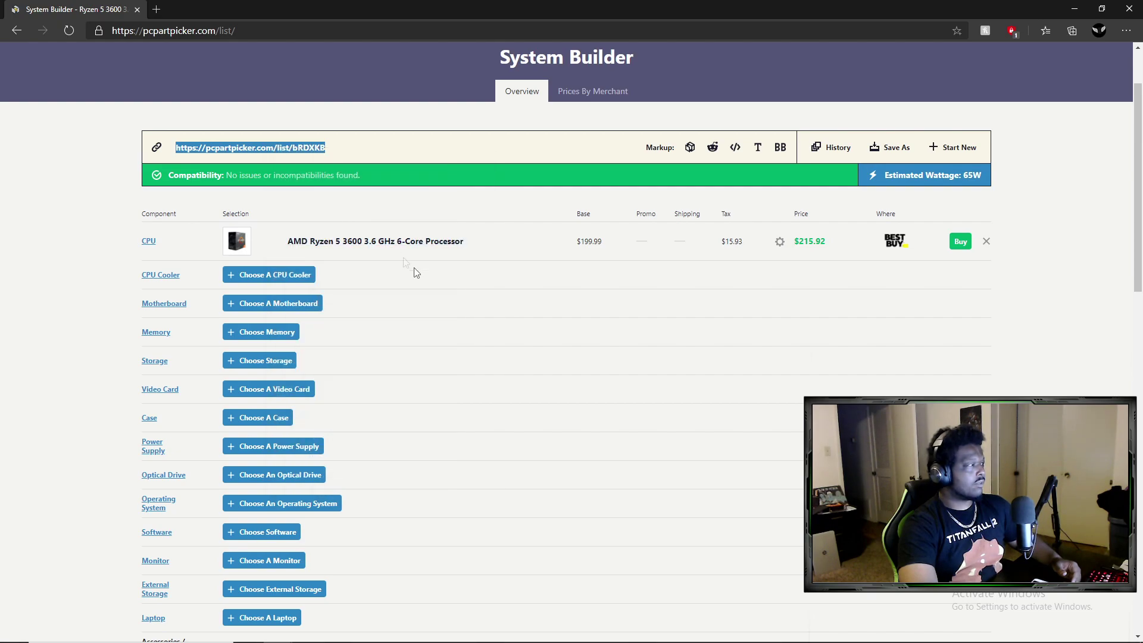
click(156, 9)
right_click(135, 30)
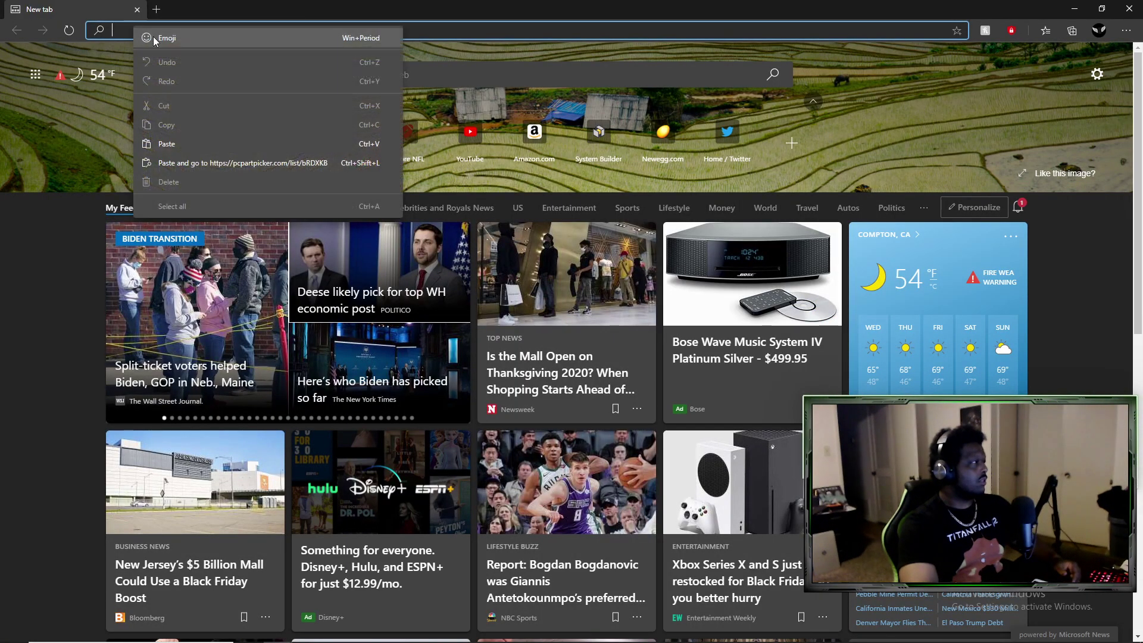
click(234, 162)
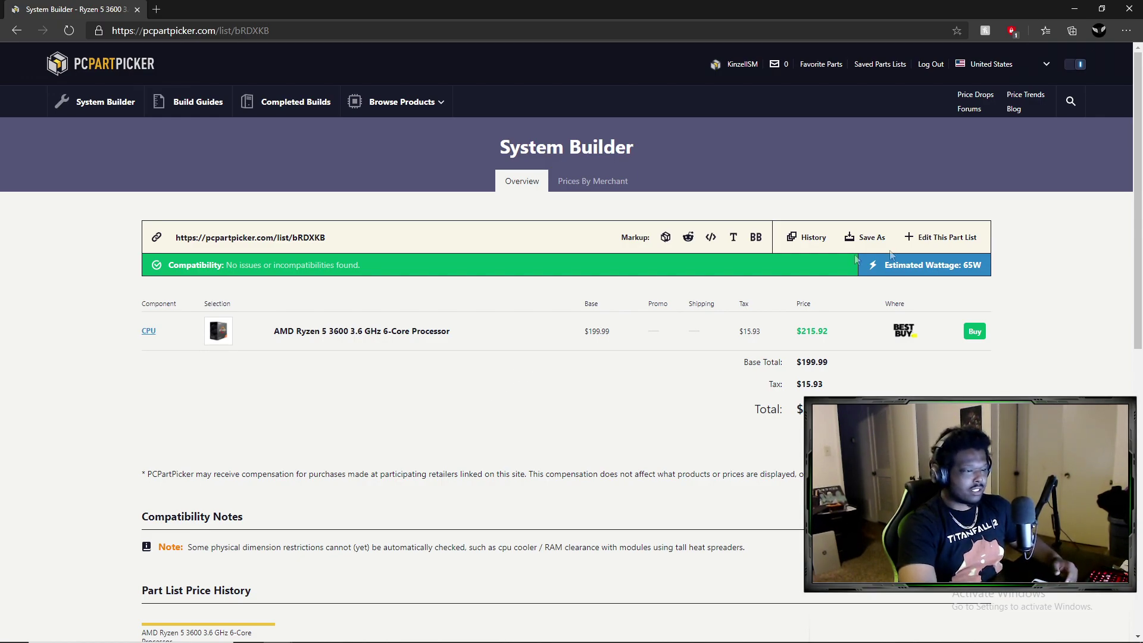
Open the shared part list for editing and look over its component categories
click(980, 244)
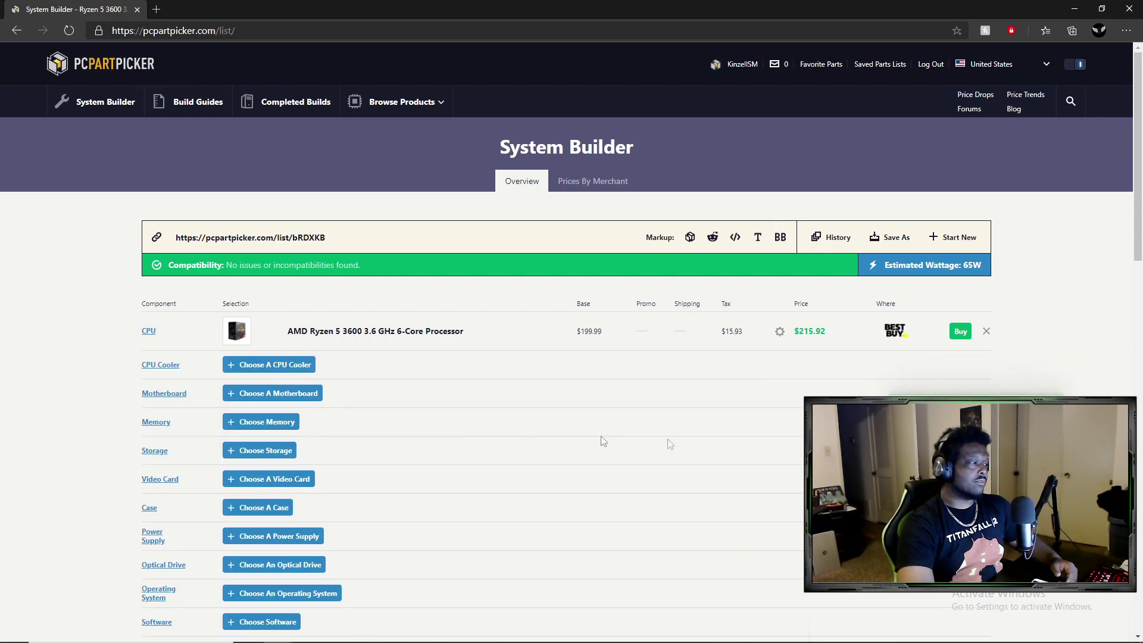
scroll(52, 260, down, 3)
scroll(47, 262, up, 2)
scroll(48, 262, down, 2)
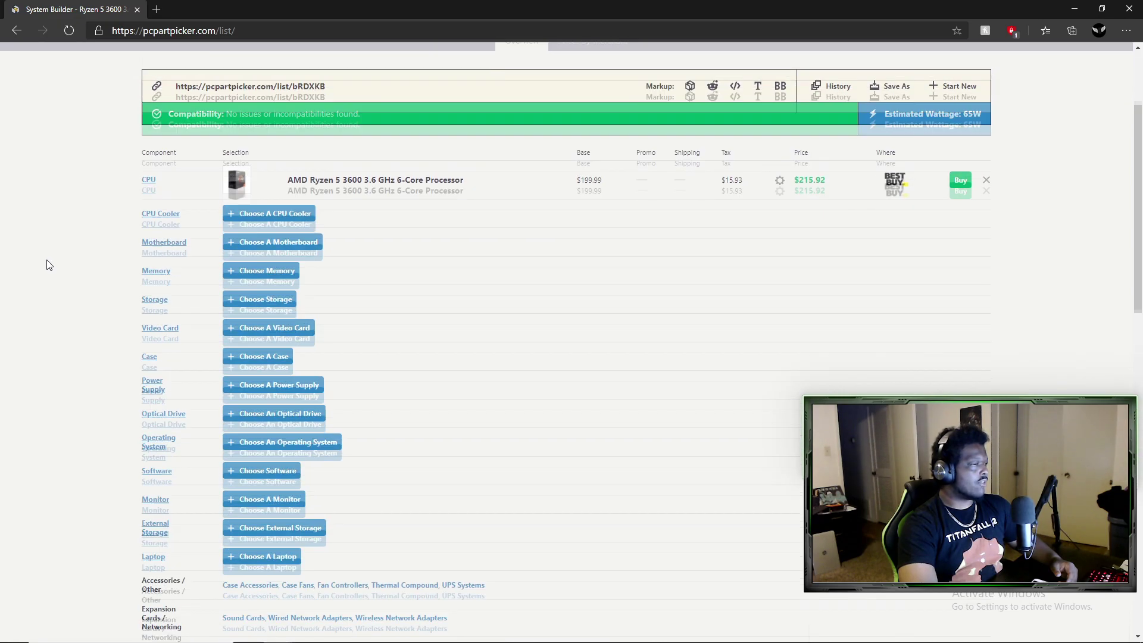
scroll(534, 389, down, 3)
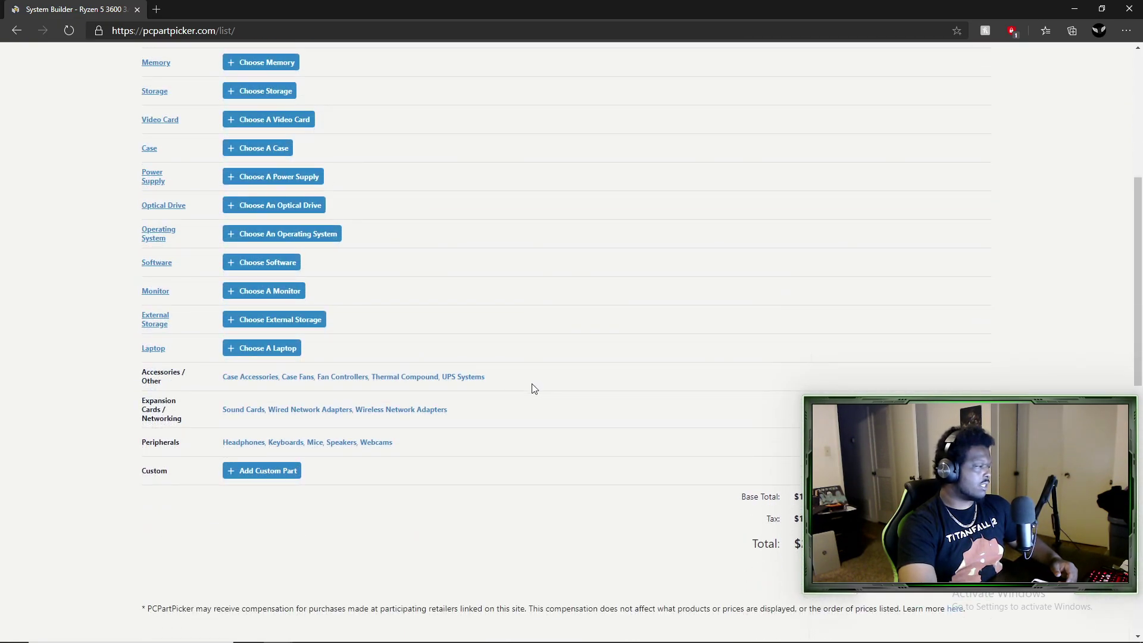
scroll(534, 389, up, 6)
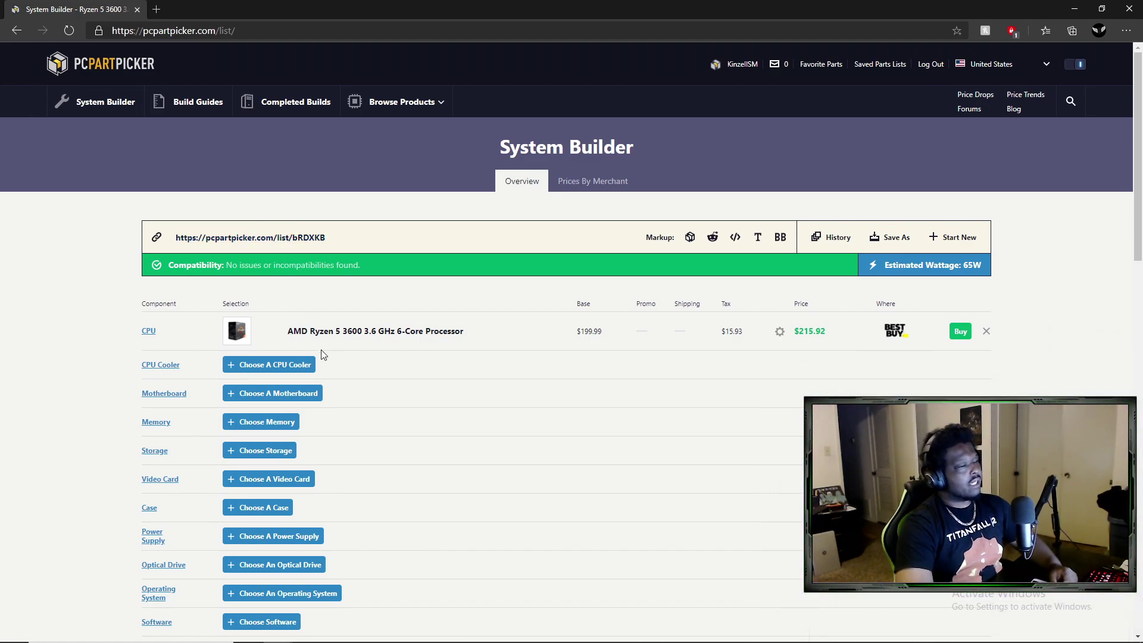
Copy the browser's generic System Builder page address and highlight the part list's own shareable link for comparison
click(181, 28)
right_click(181, 28)
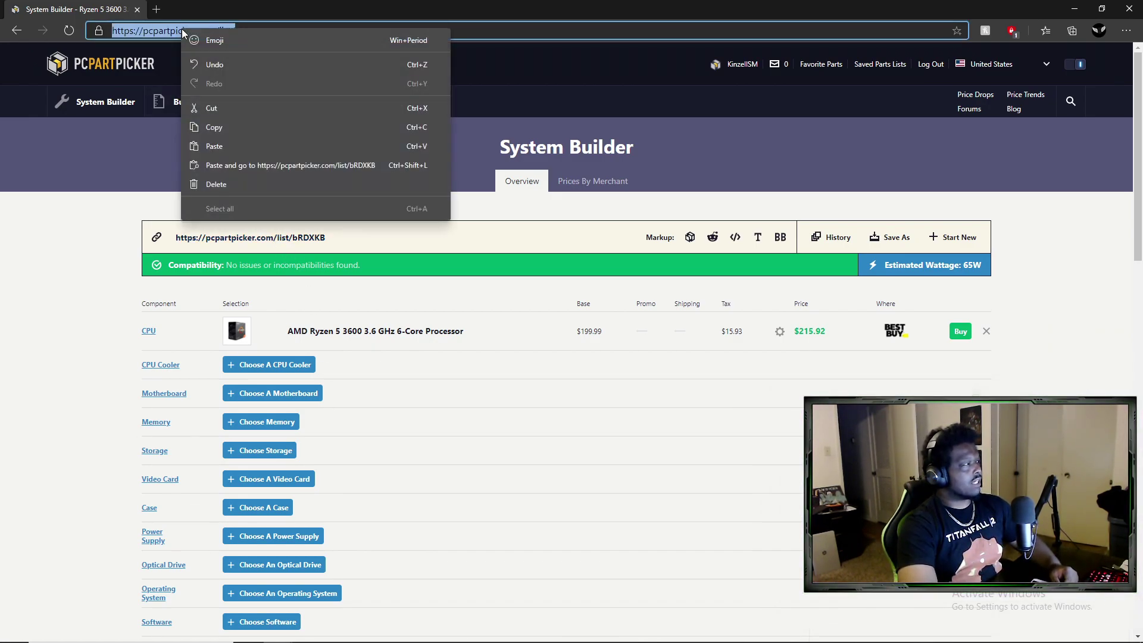
click(251, 123)
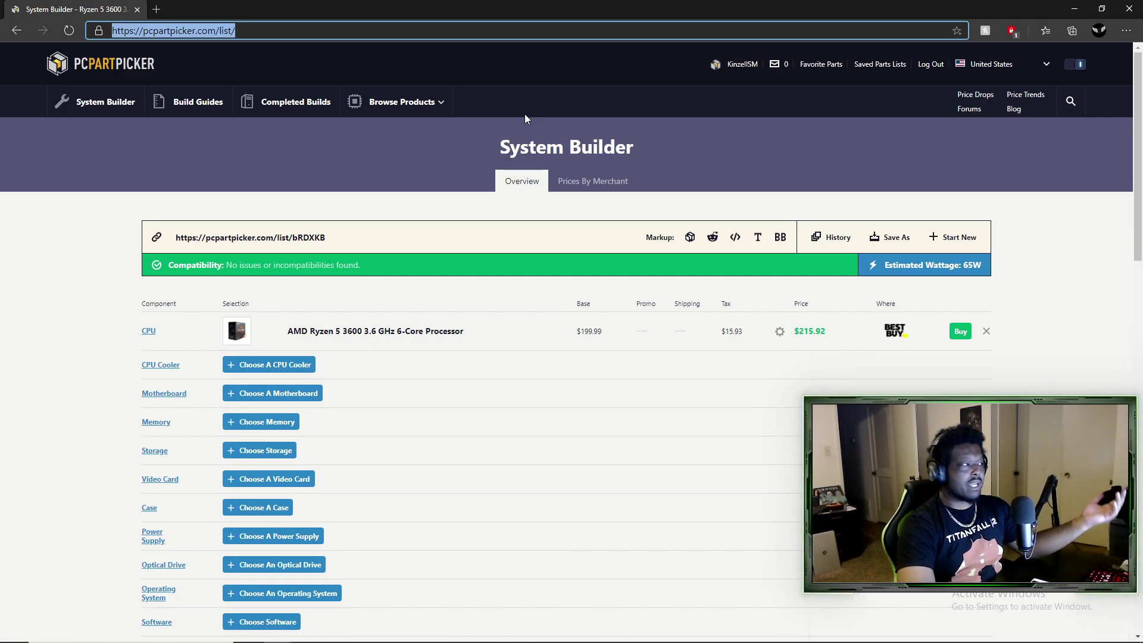
click(248, 238)
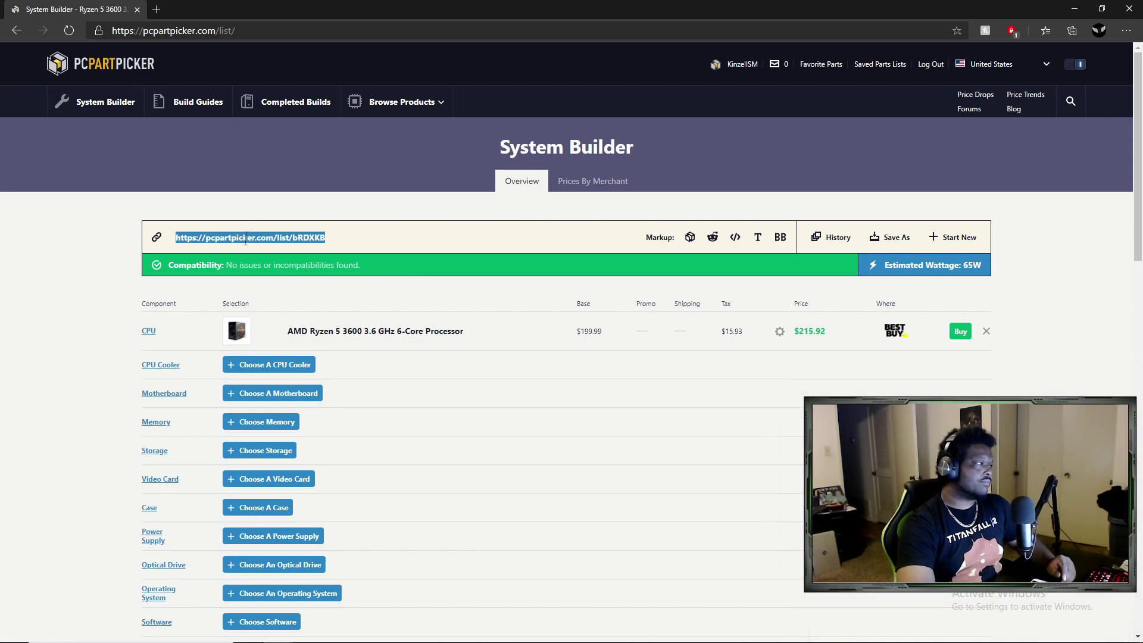
click(319, 145)
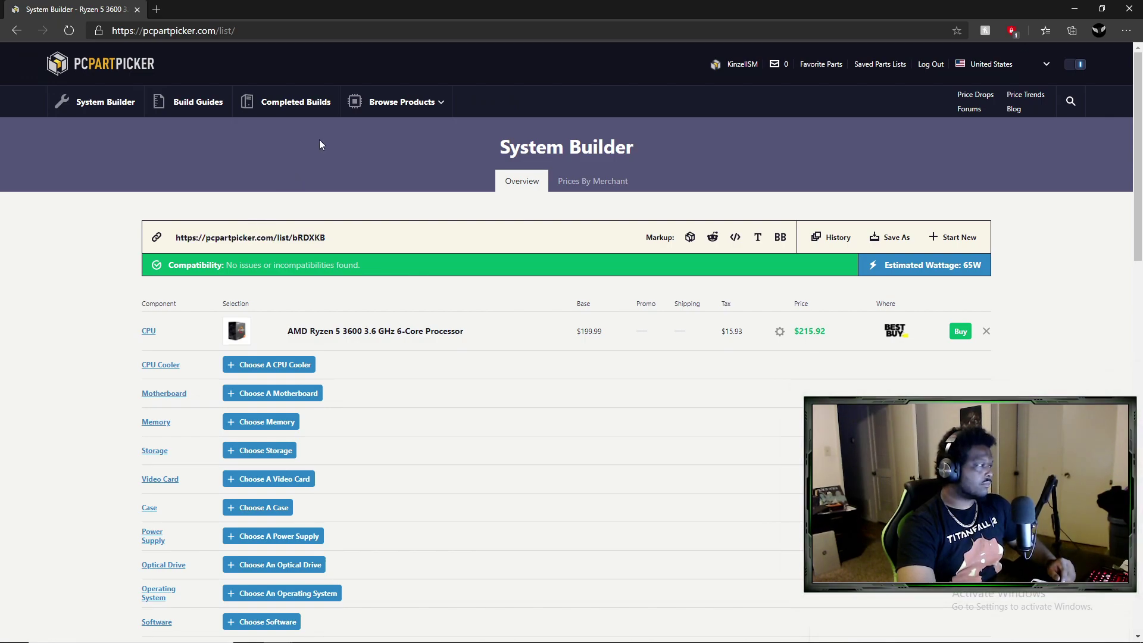
Open the Completed Builds page and examine the posted builds, their prices and the available filters
click(290, 110)
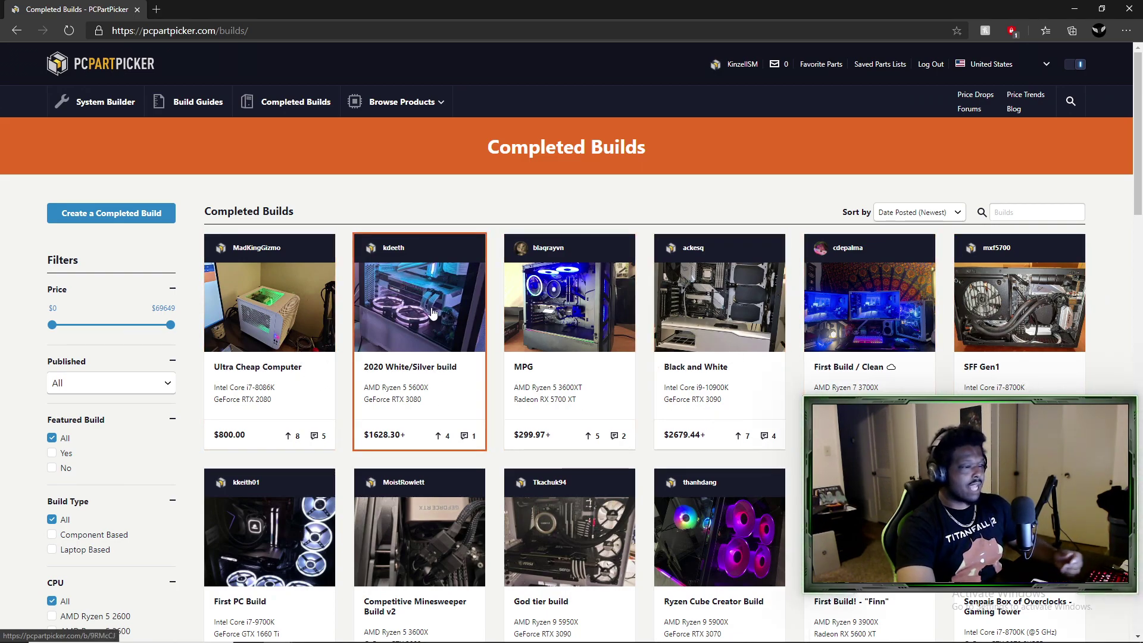
scroll(432, 314, down, 6)
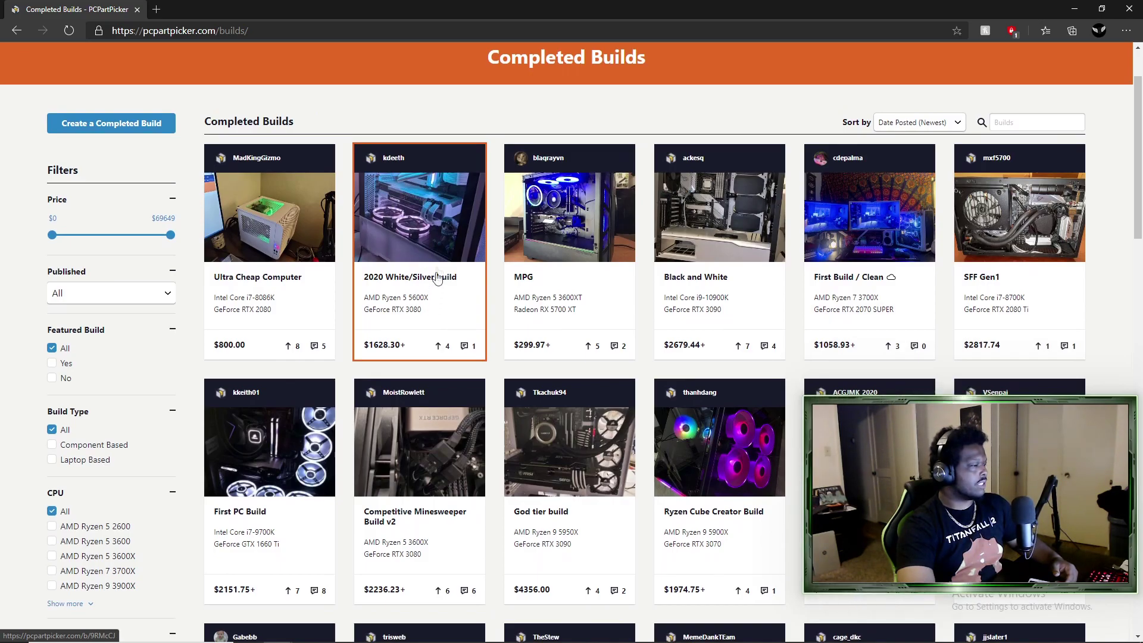
scroll(438, 265, down, 3)
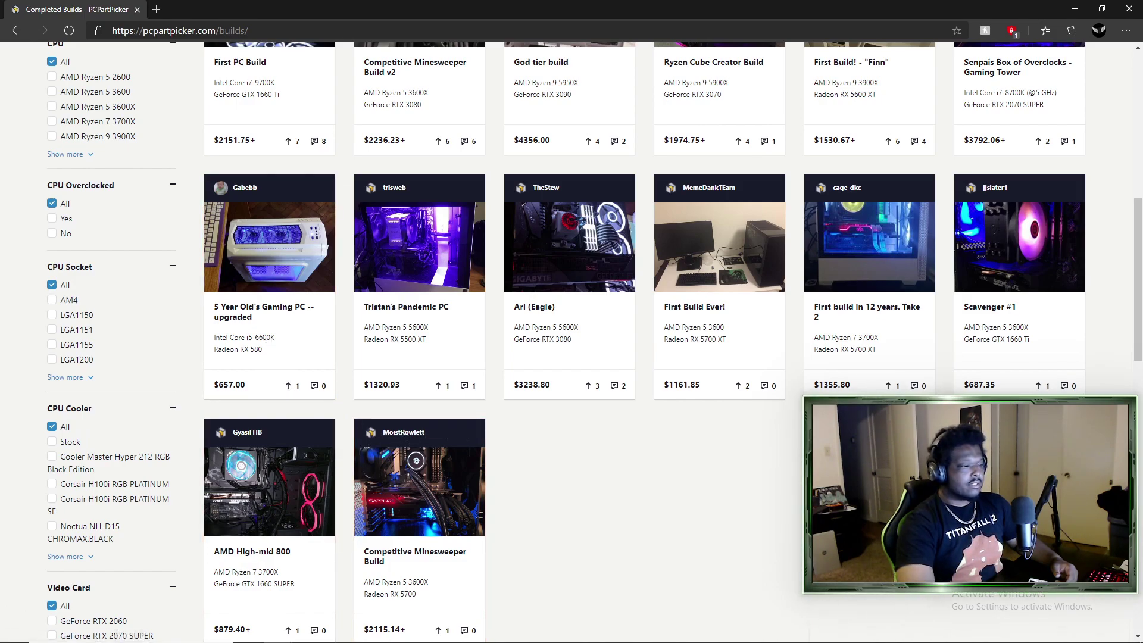
scroll(795, 461, down, 2)
scroll(795, 461, down, 2)
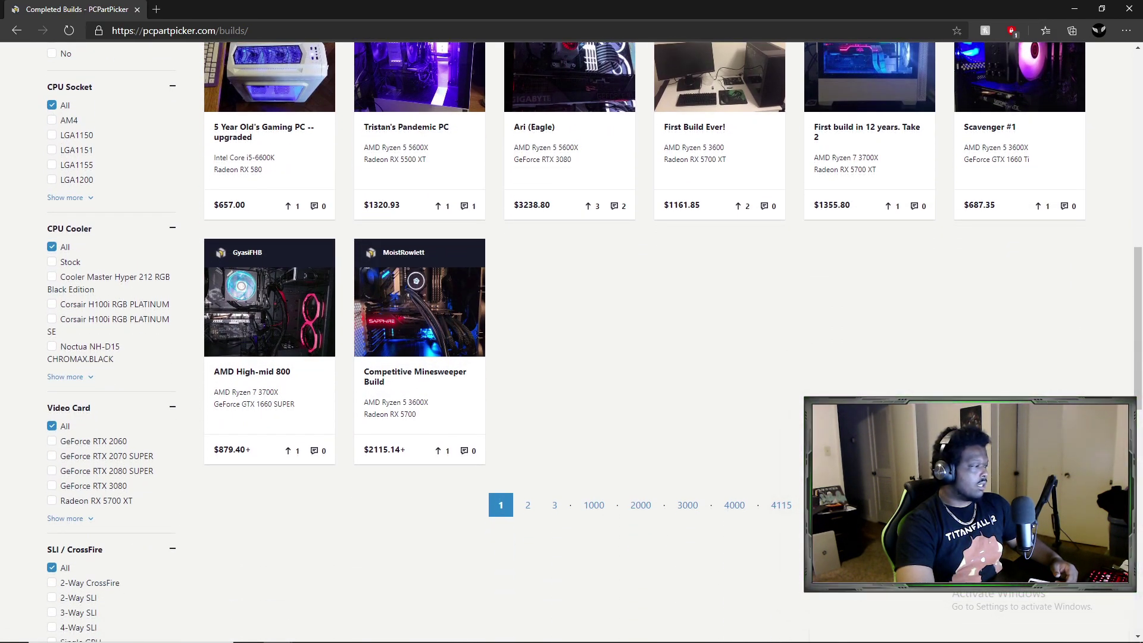
scroll(795, 461, up, 6)
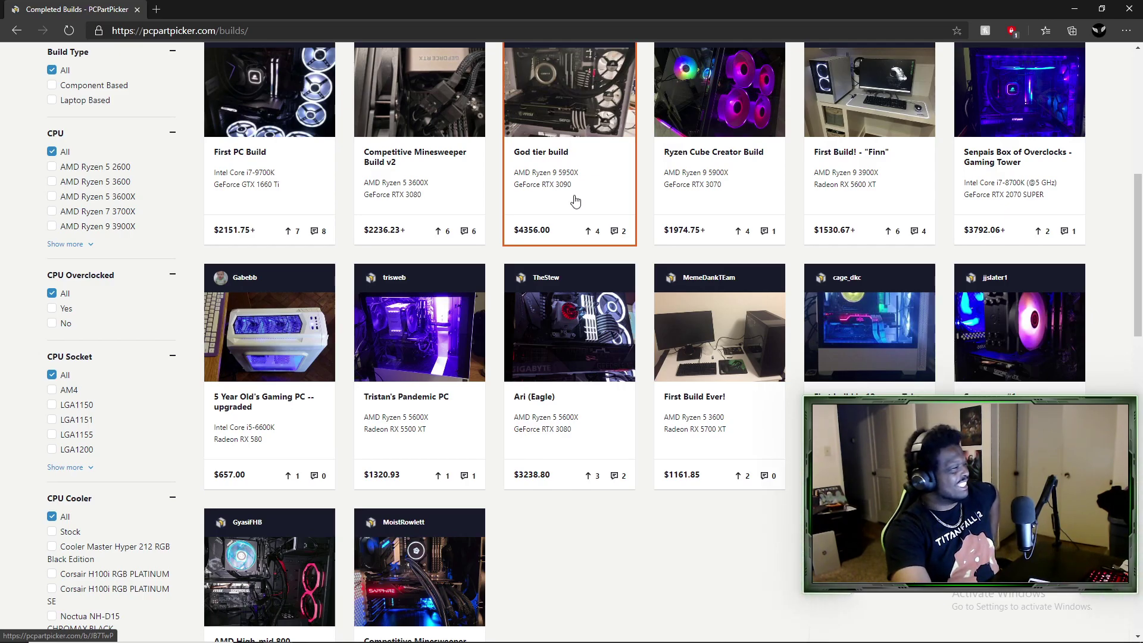
scroll(575, 196, up, 3)
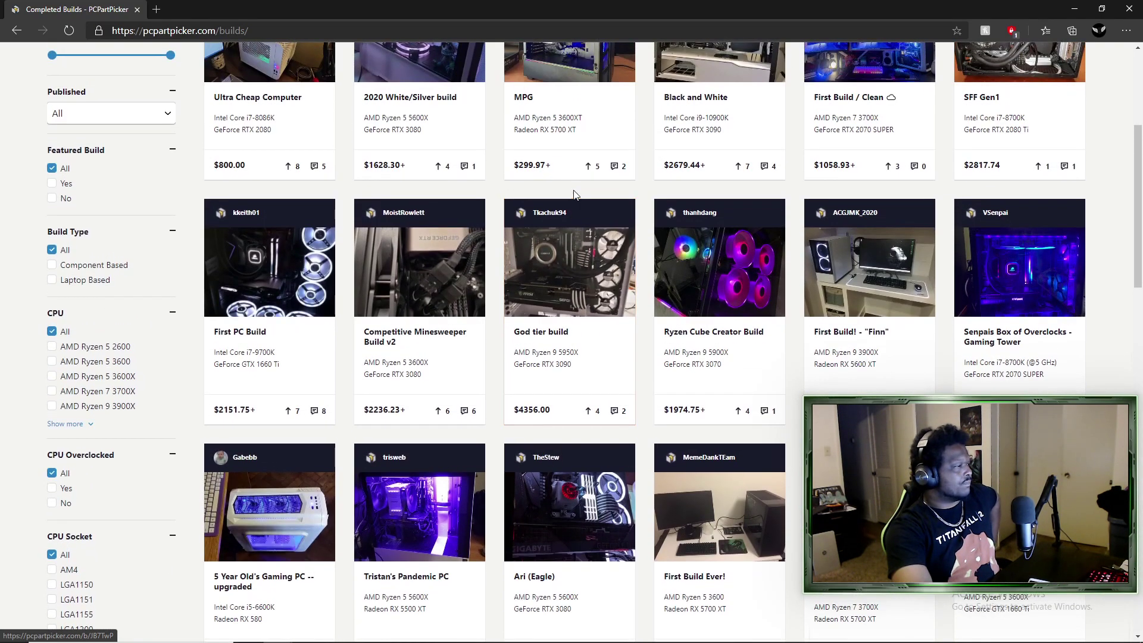
scroll(575, 195, up, 2)
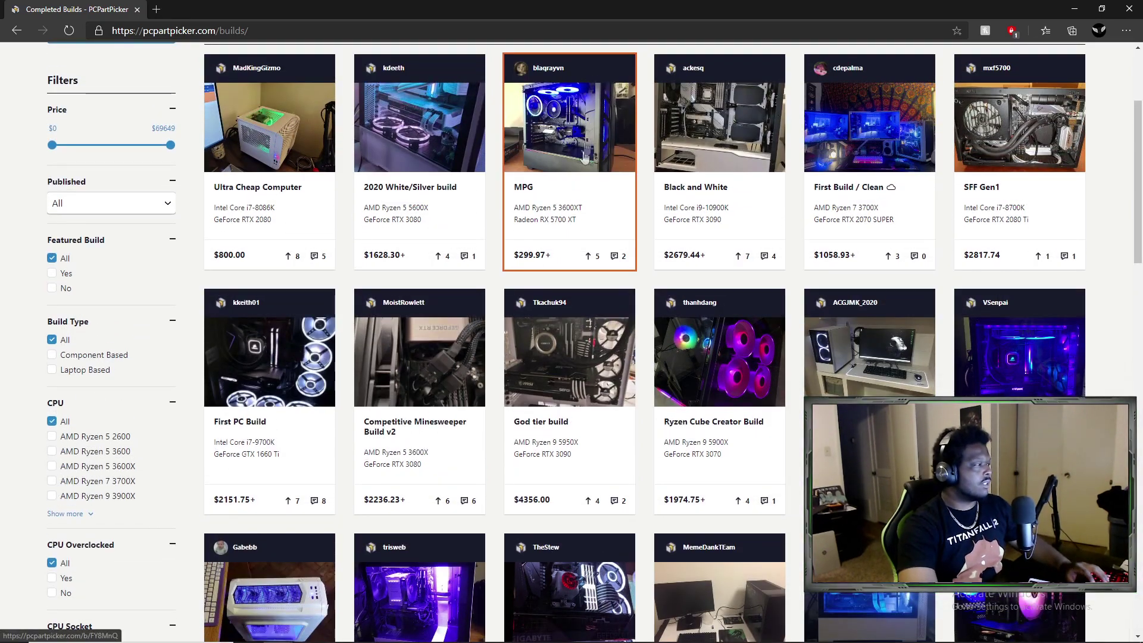
scroll(566, 215, up, 2)
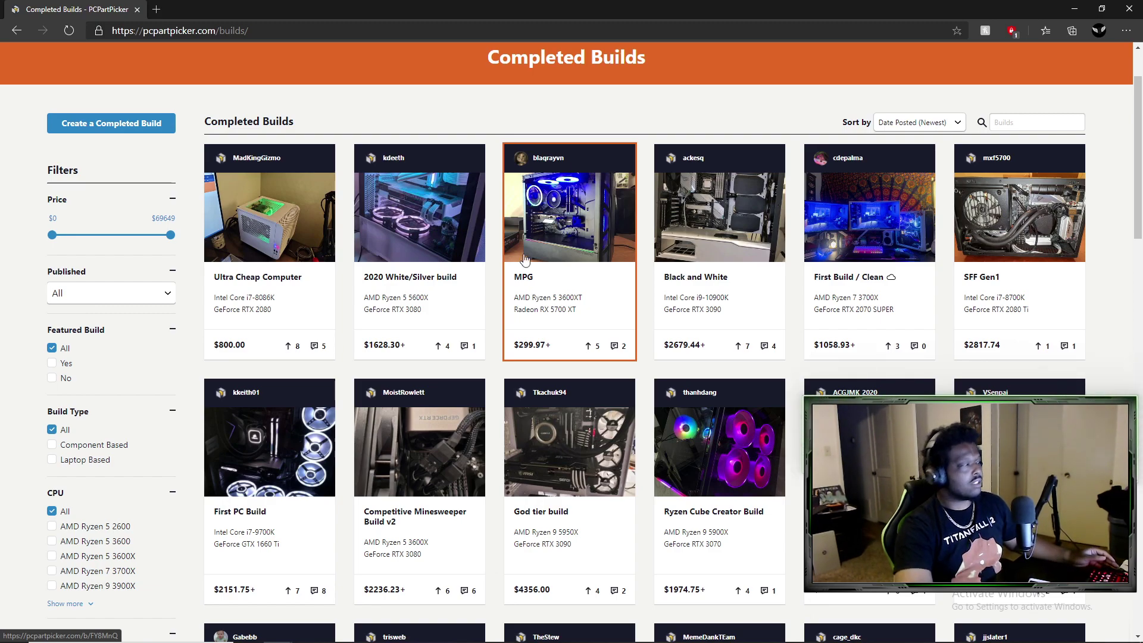
Open the Build Guides page and look over the suggested streaming and gaming builds with their parts and prices
scroll(362, 416, up, 2)
click(202, 102)
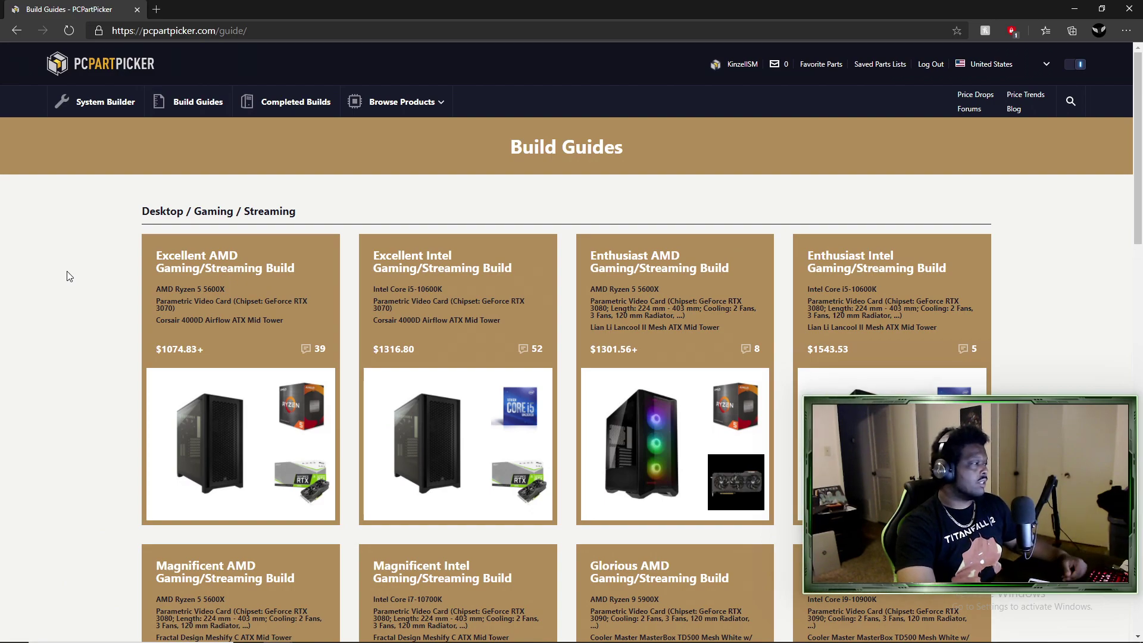
scroll(69, 278, down, 3)
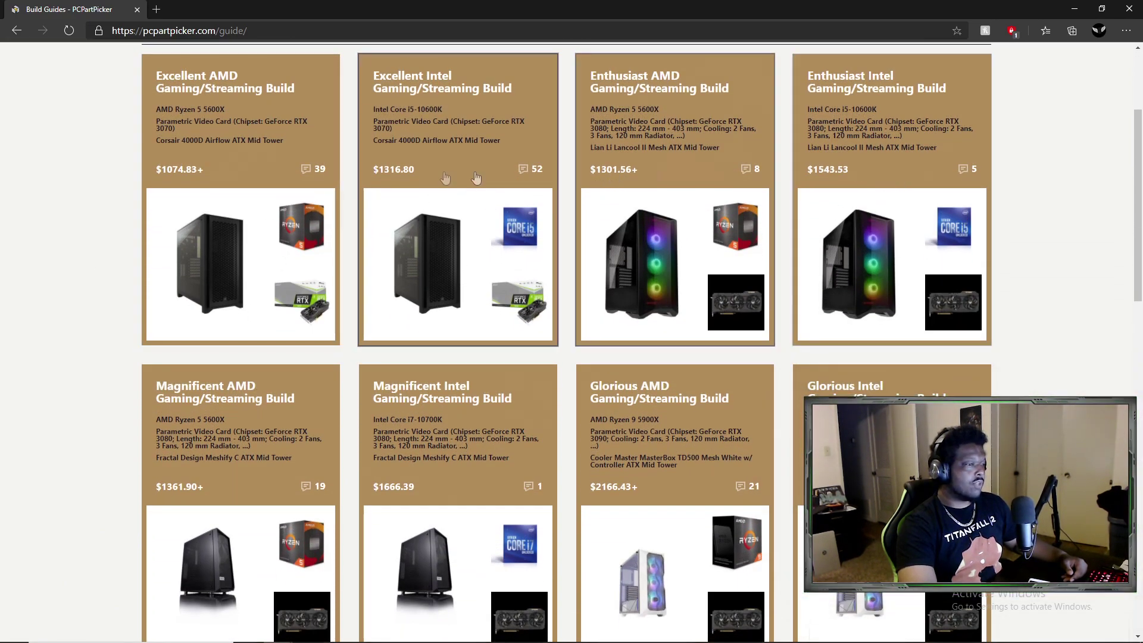
scroll(160, 381, down, 9)
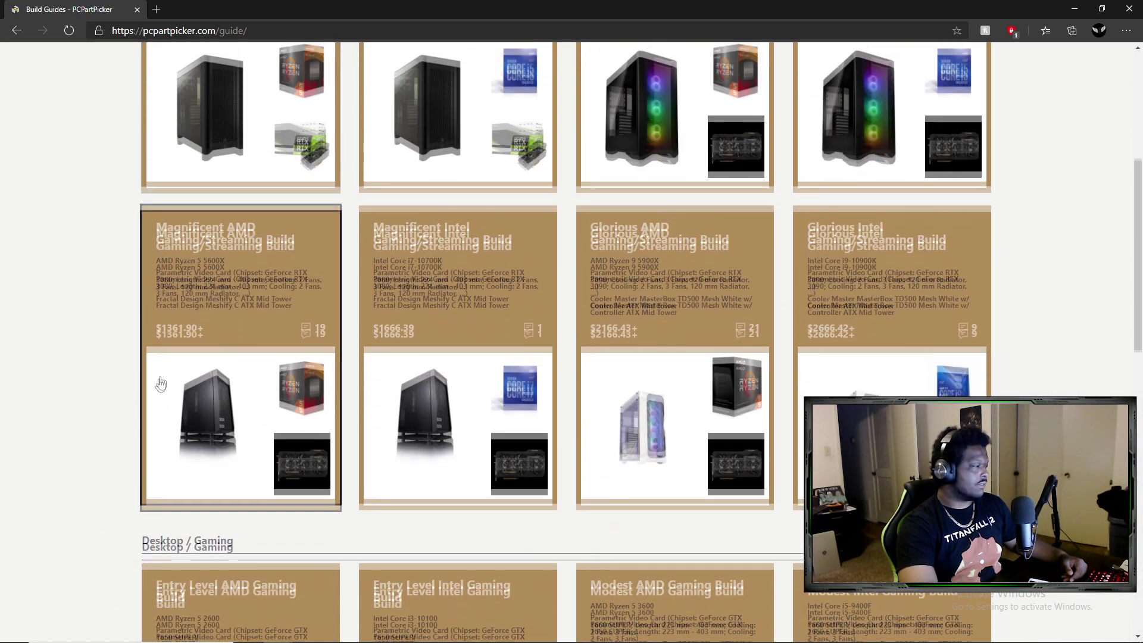
scroll(161, 327, down, 2)
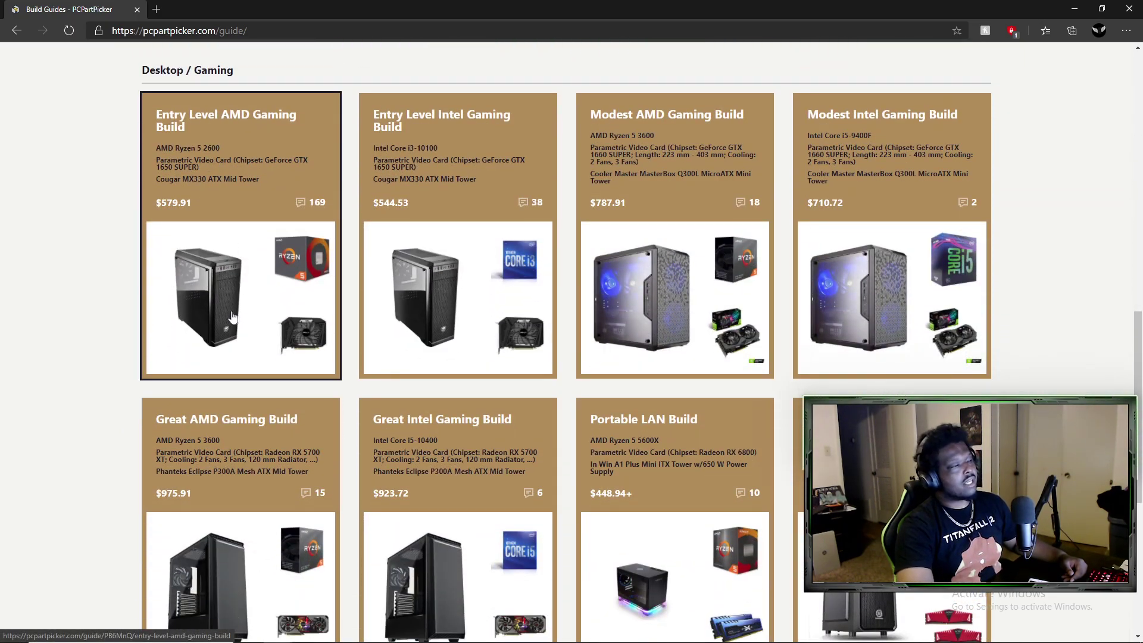
scroll(232, 317, up, 11)
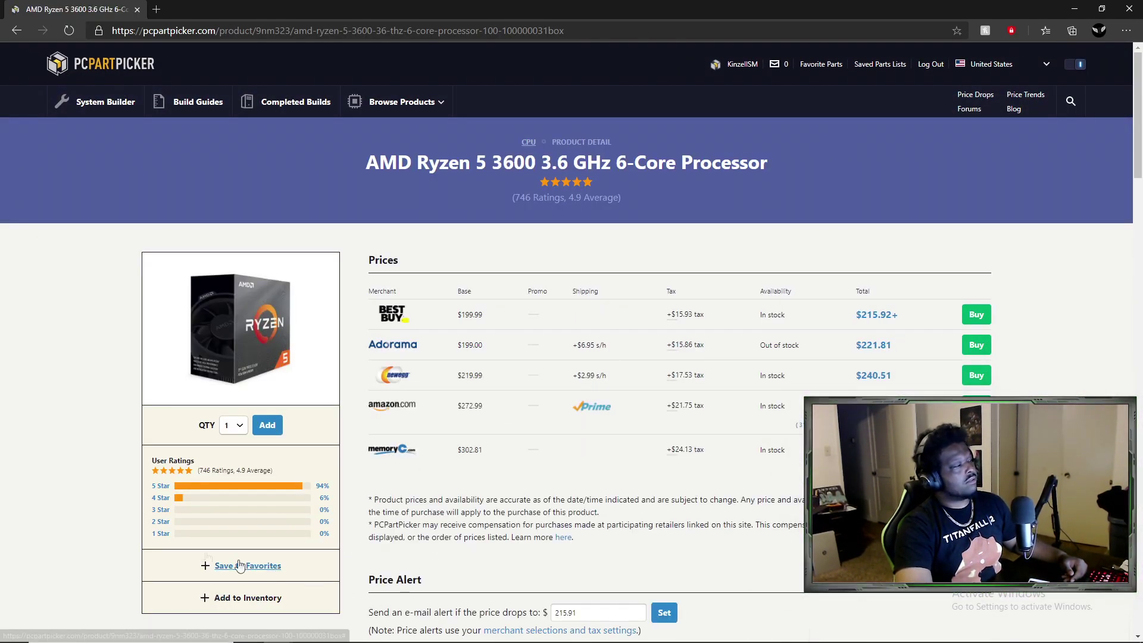
Examine the AMD Ryzen 5 3600 product page, including merchant prices, price history, specifications and user reviews
scroll(62, 272, down, 2)
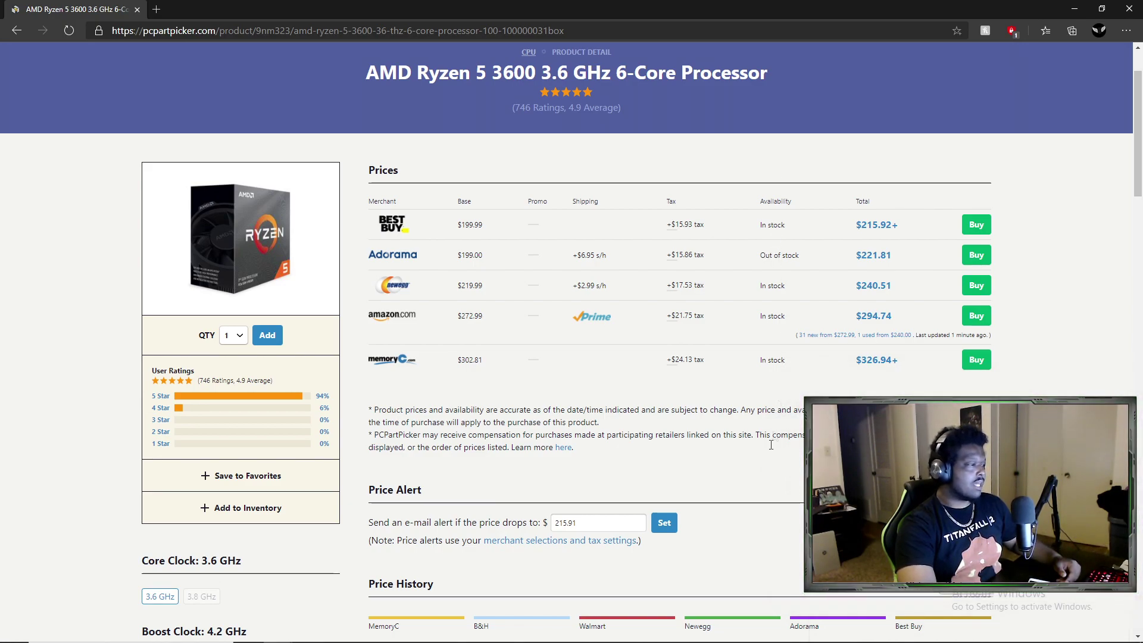
scroll(540, 447, down, 9)
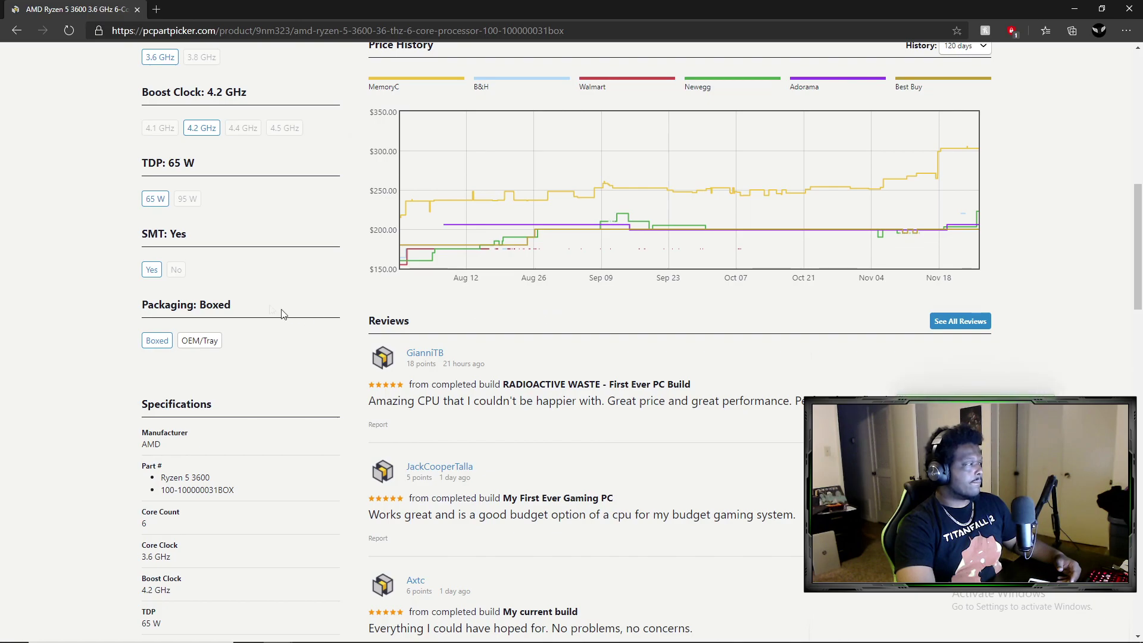
scroll(292, 316, down, 8)
scroll(216, 410, up, 4)
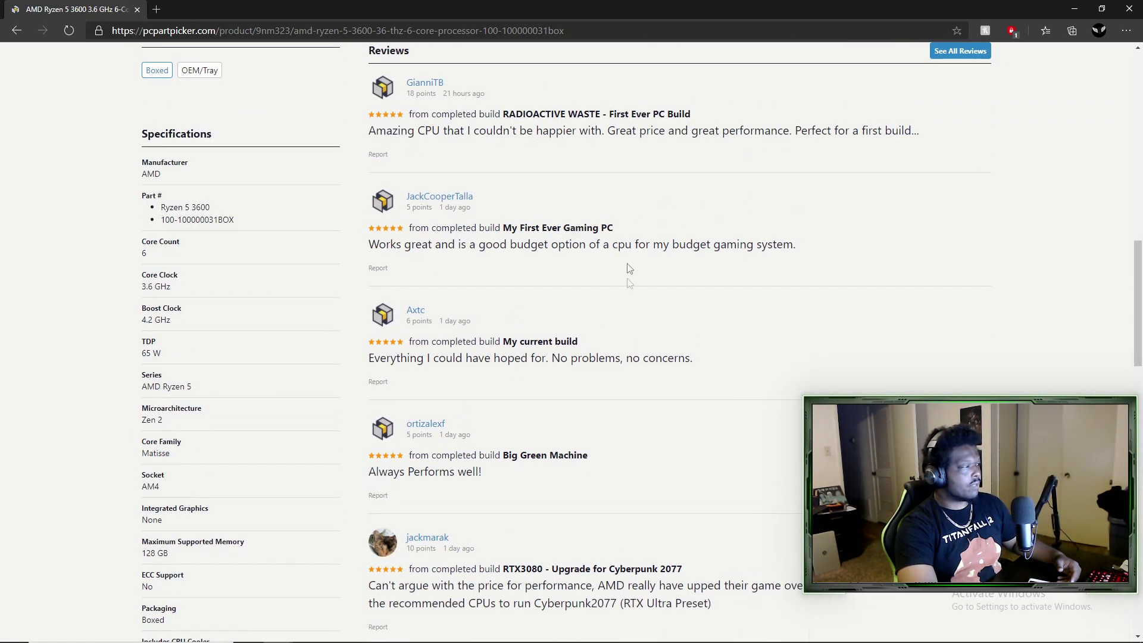
scroll(250, 296, up, 8)
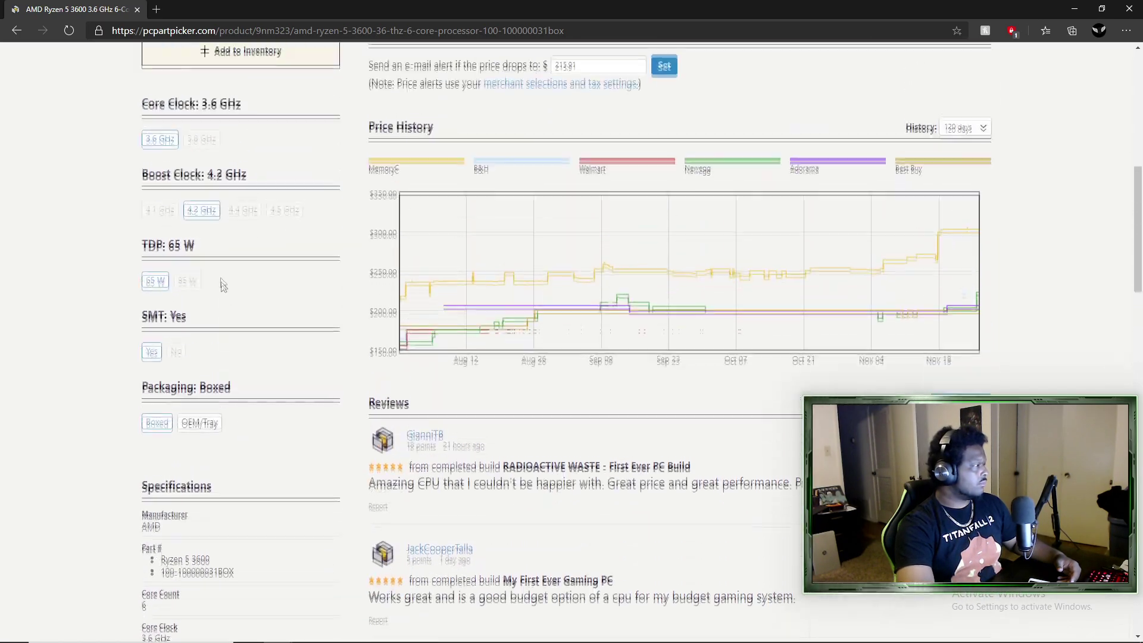
scroll(231, 294, up, 8)
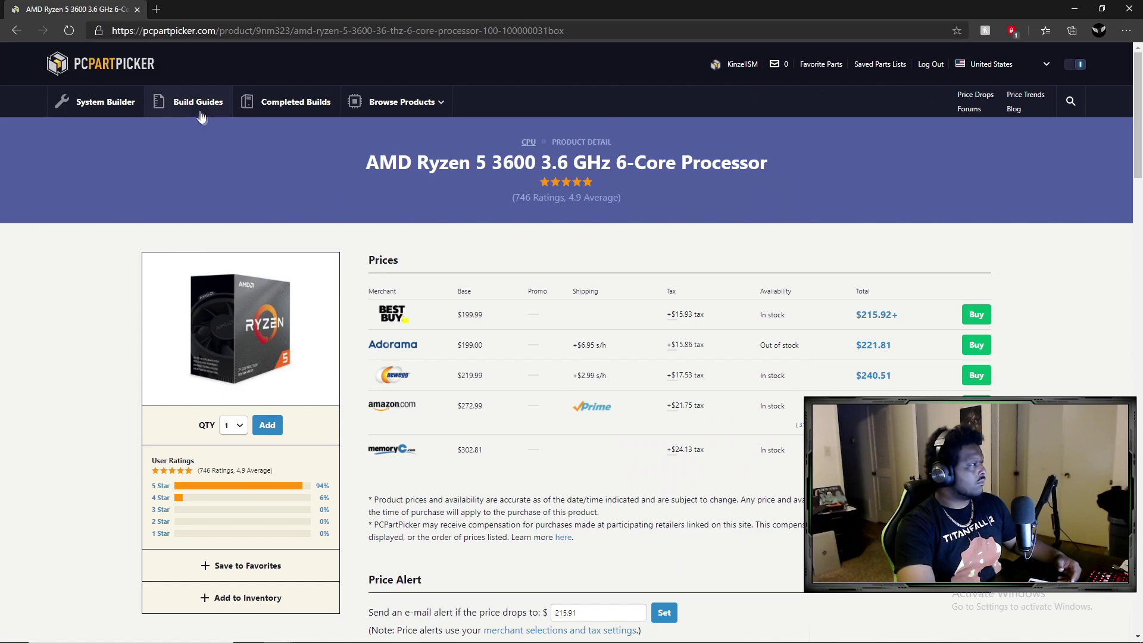
Go to the System Builder, bring up the site search, and open the product page of the listed AMD Ryzen 5 3600
click(102, 102)
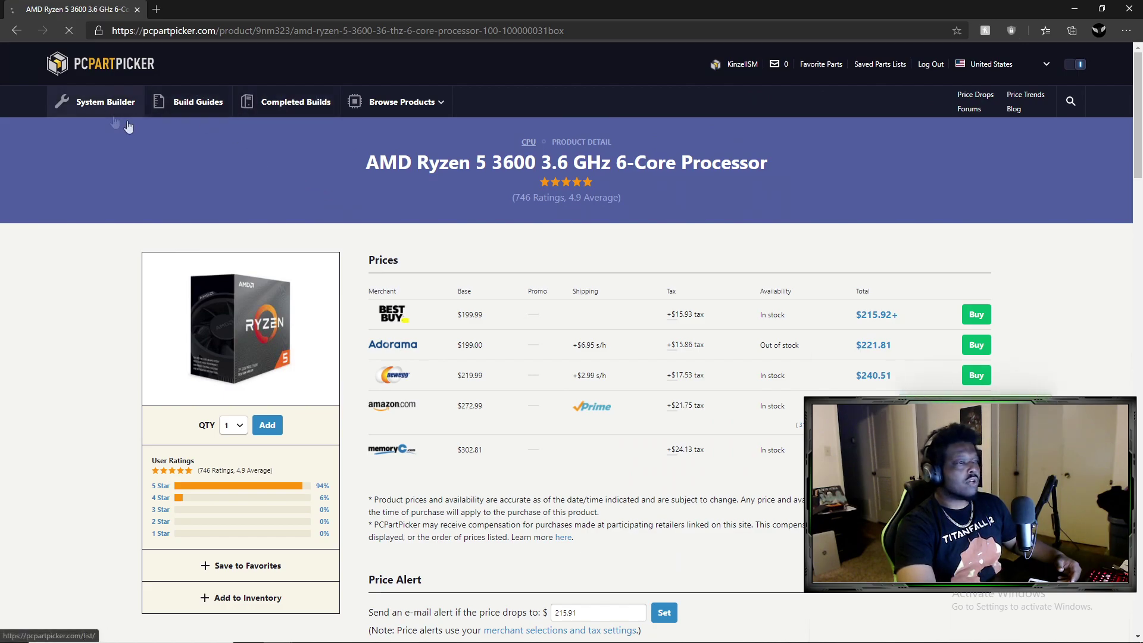
click(1070, 102)
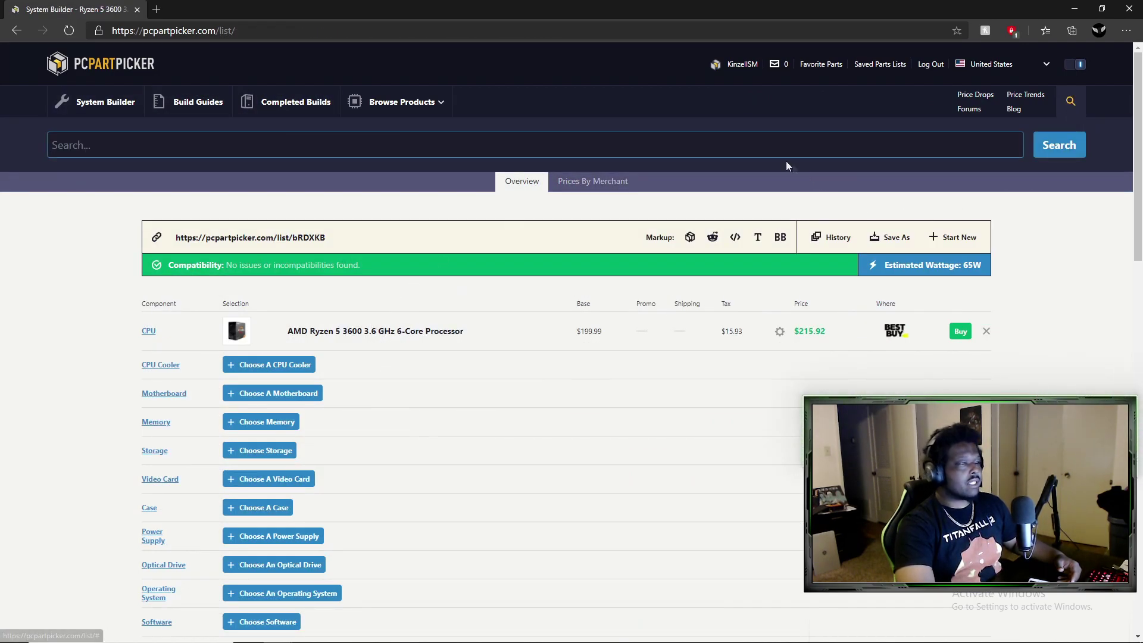
click(379, 334)
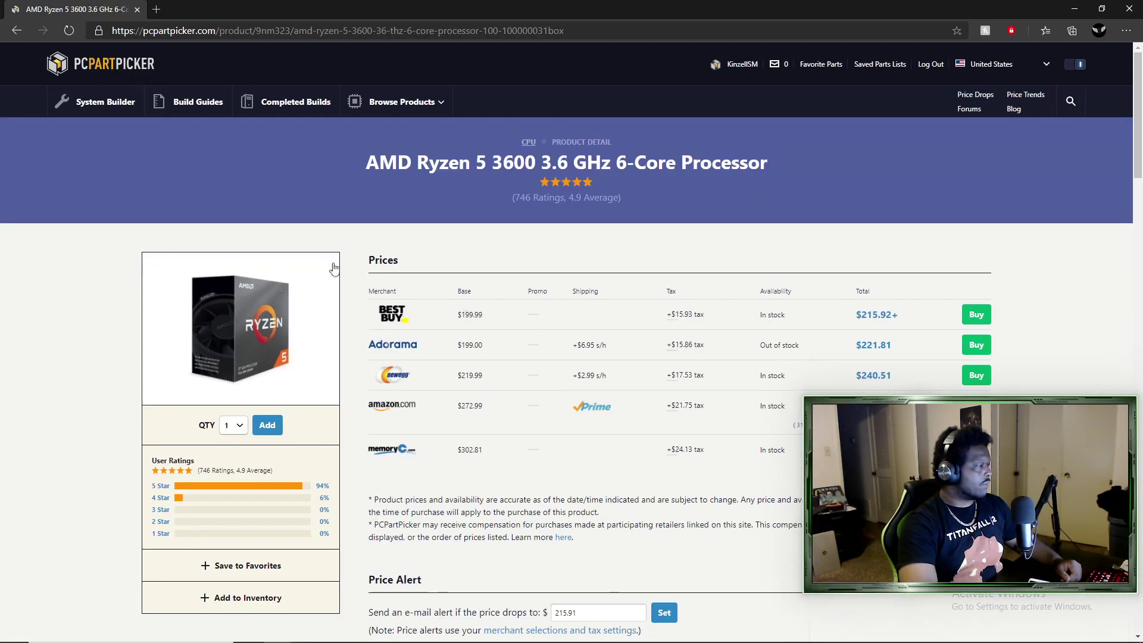
scroll(347, 257, down, 5)
scroll(332, 274, down, 7)
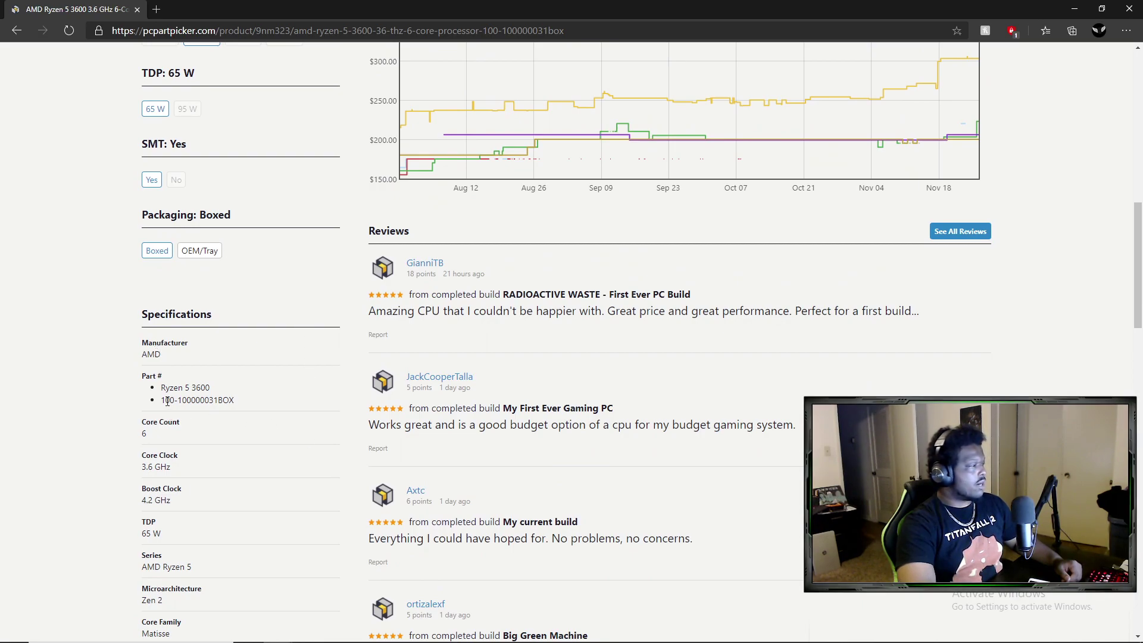
drag(225, 403, 237, 402)
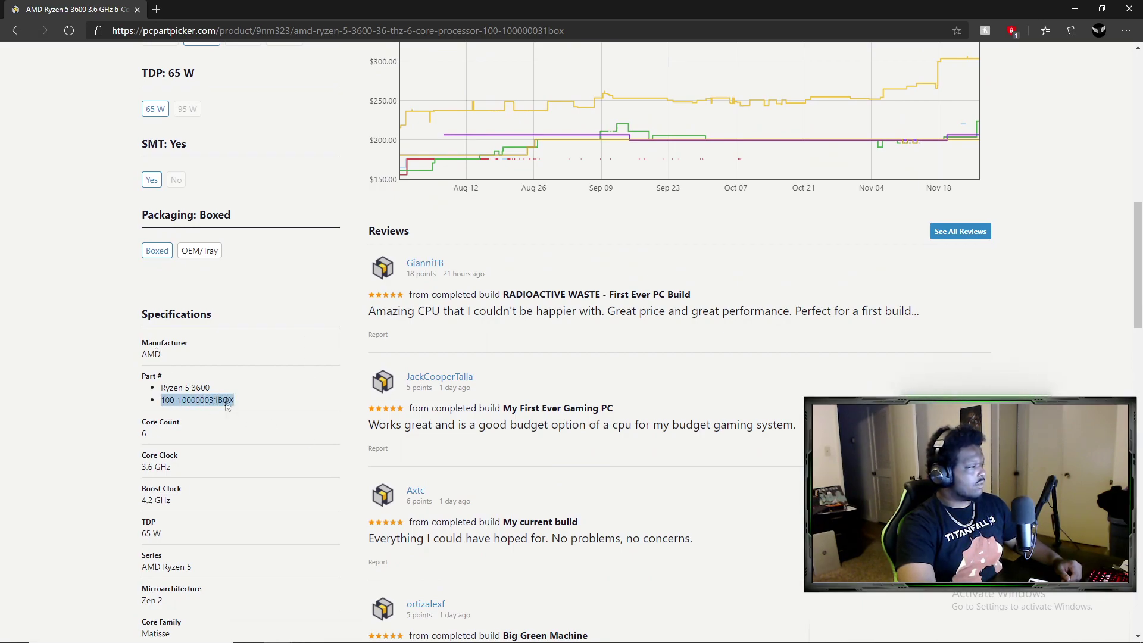
right_click(237, 403)
click(257, 408)
scroll(273, 391, up, 3)
scroll(273, 391, up, 9)
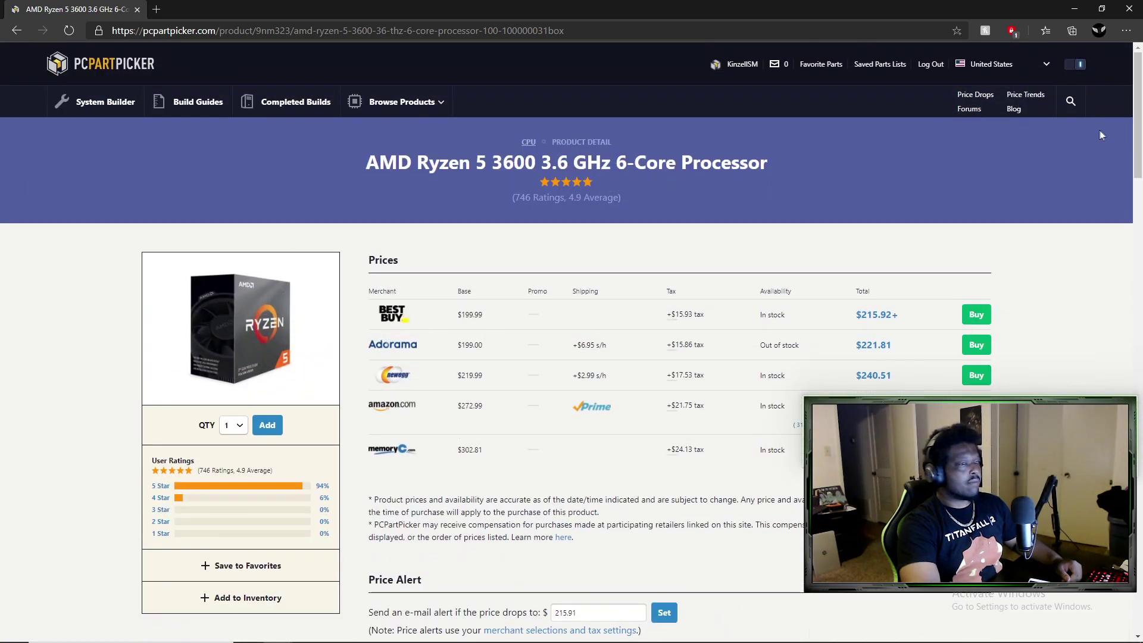
click(1071, 101)
right_click(488, 144)
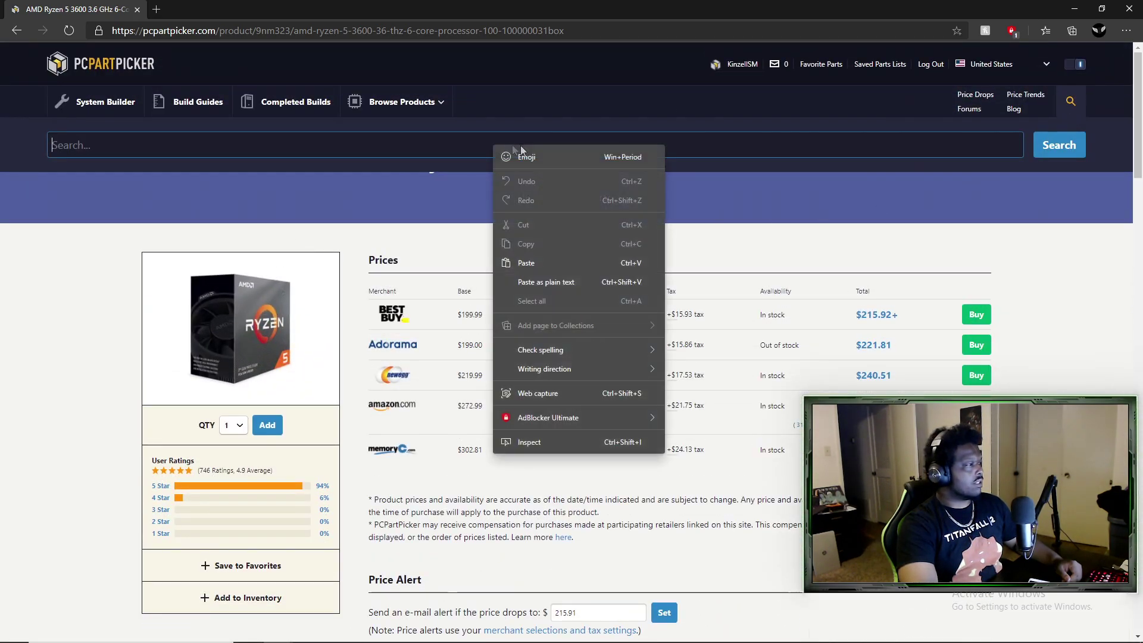
click(570, 262)
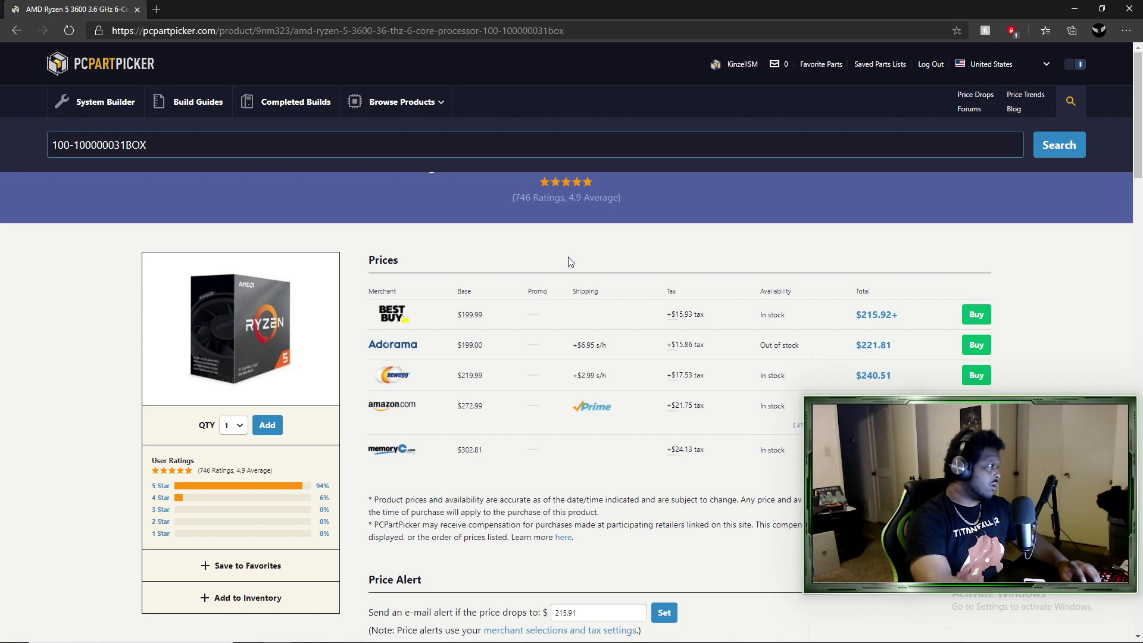
key(Return)
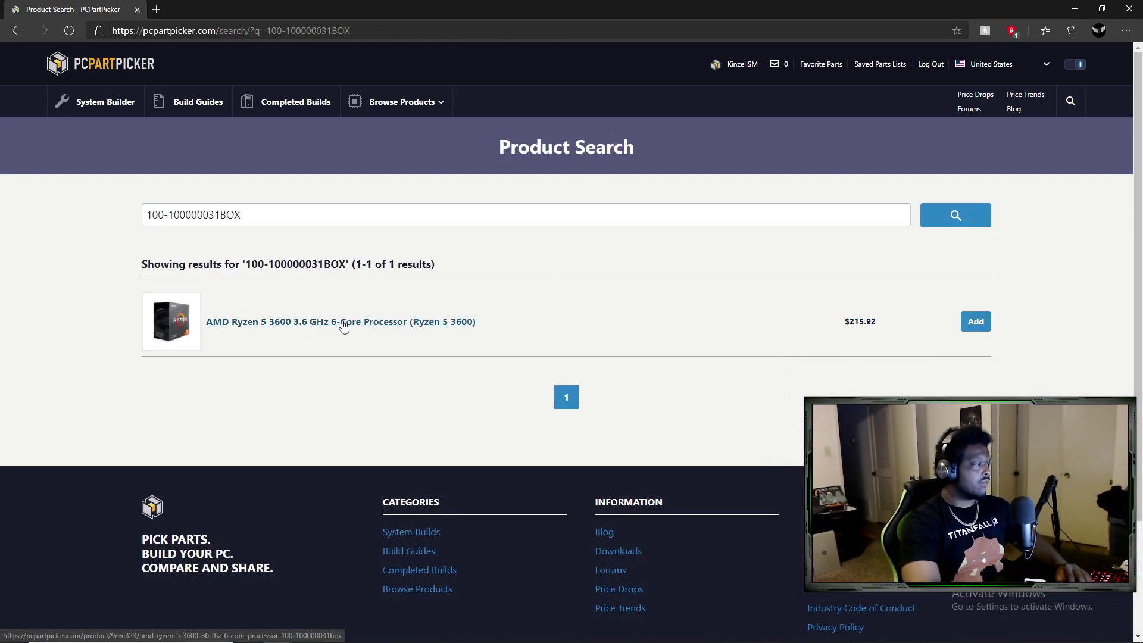
Open the AMD Ryzen 5 3600 search result and review its prices, price alert option, price history, specifications and reviews
click(343, 323)
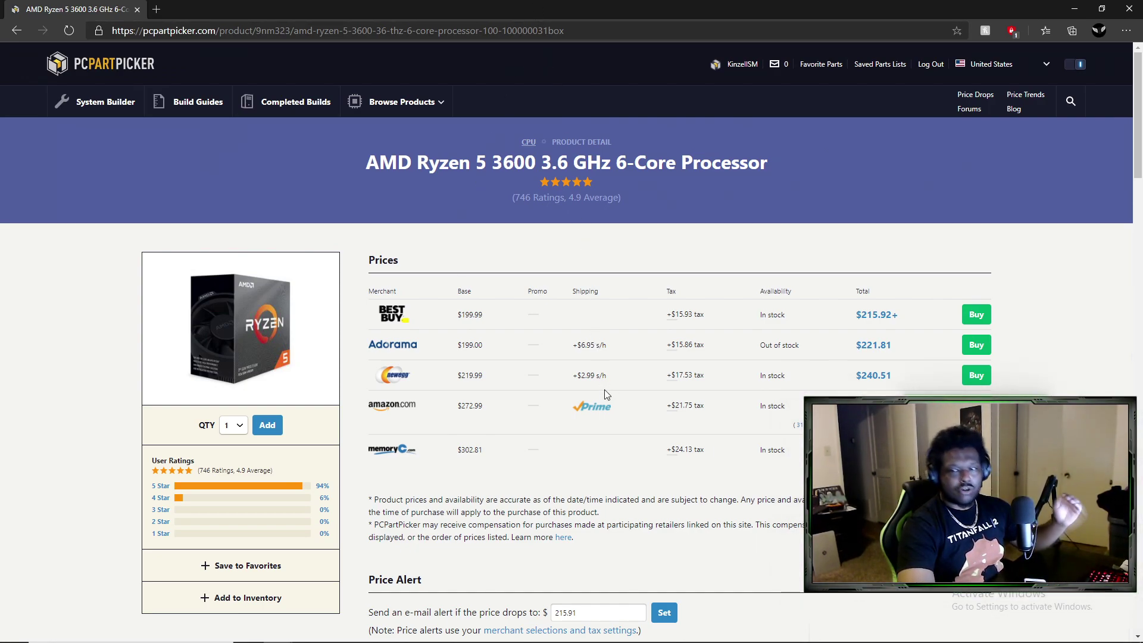
scroll(599, 368, down, 7)
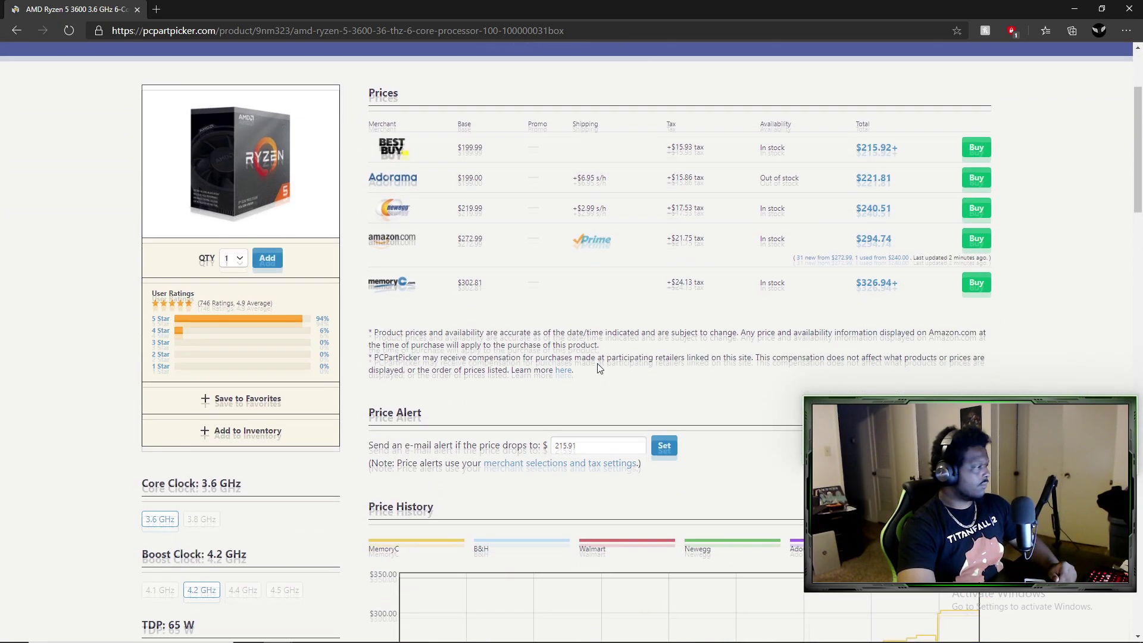
scroll(599, 367, up, 7)
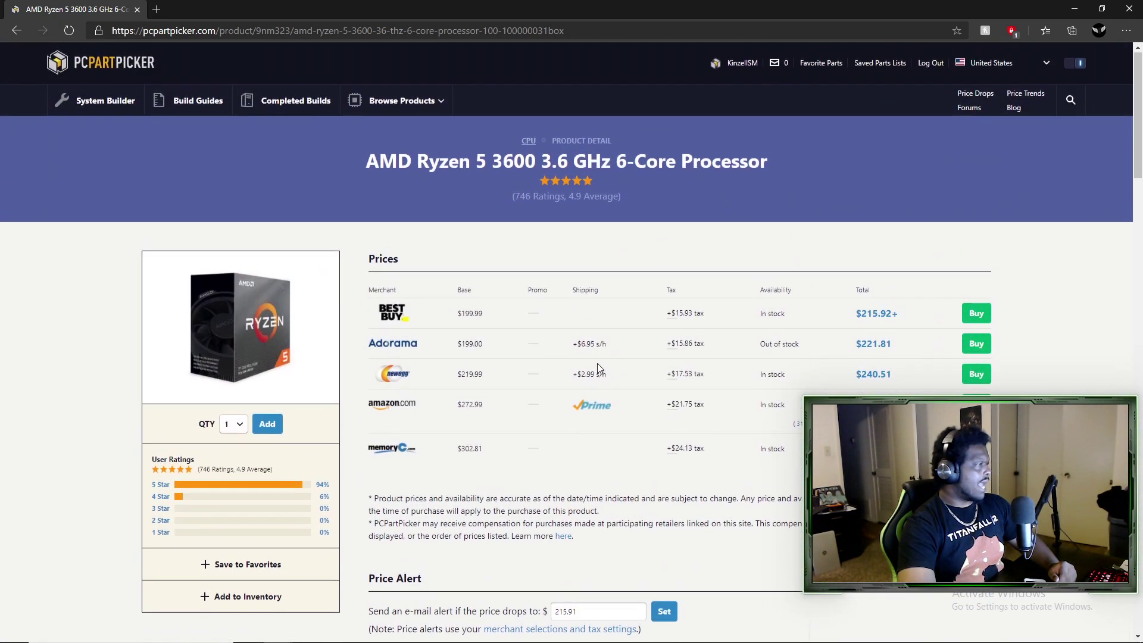
scroll(416, 272, down, 6)
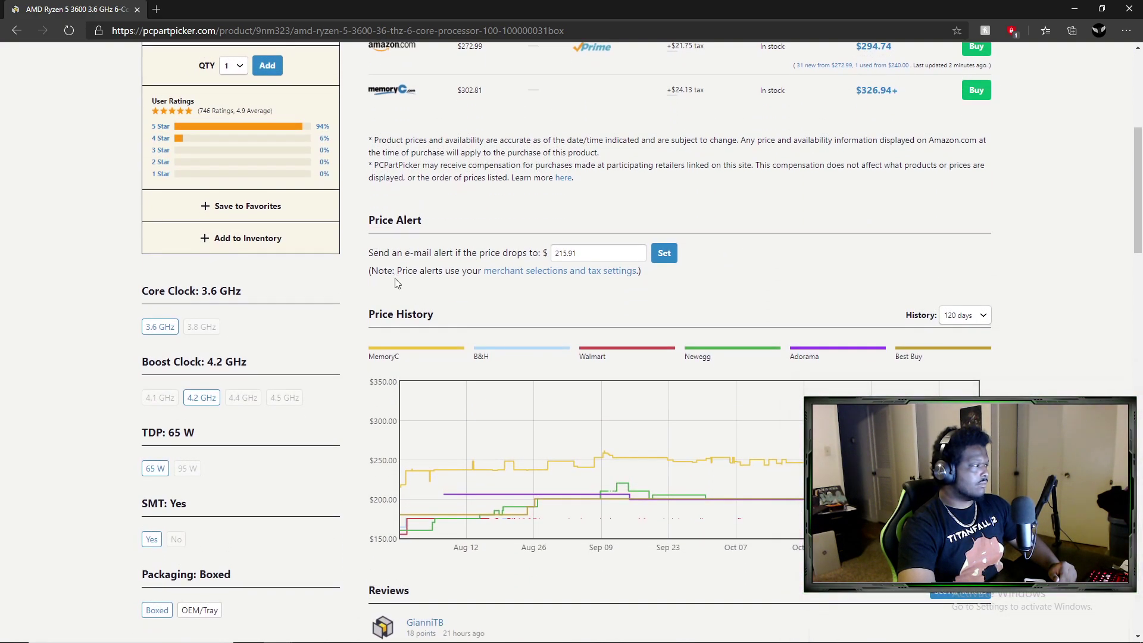
scroll(394, 277, down, 8)
scroll(391, 285, down, 8)
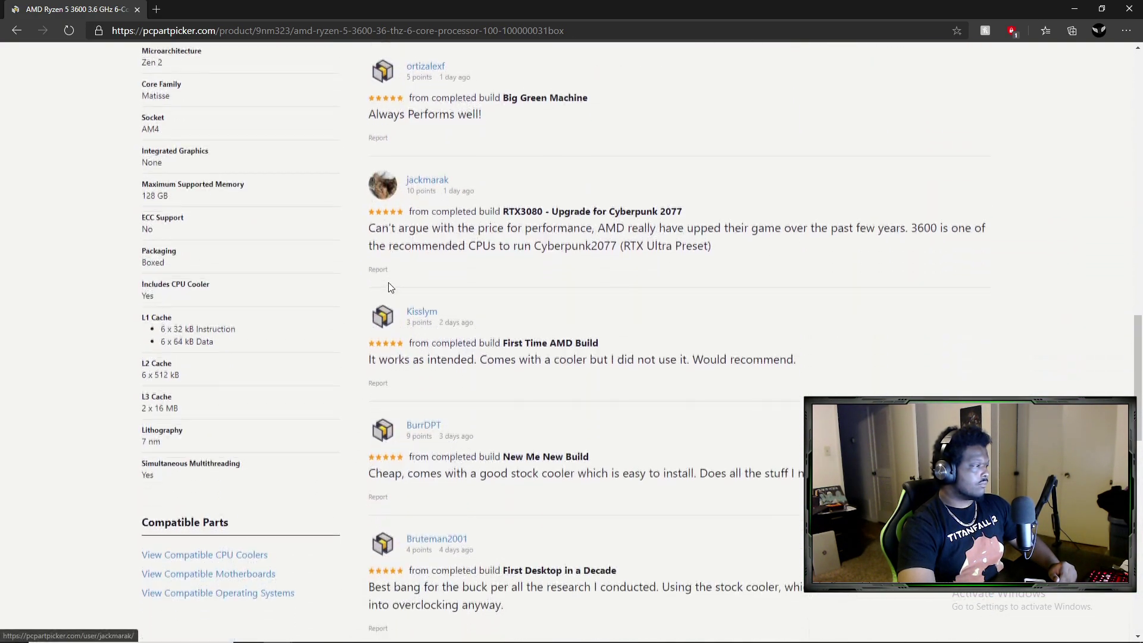